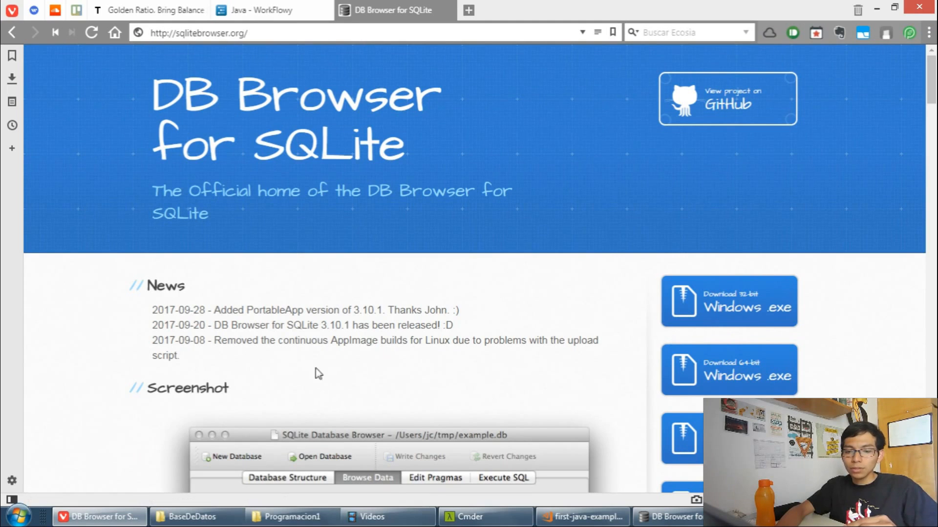
Install DB Browser for SQLite from the setup wizard, accepting the license and default destination folder, and run it on completion.
click(255, 516)
click(184, 332)
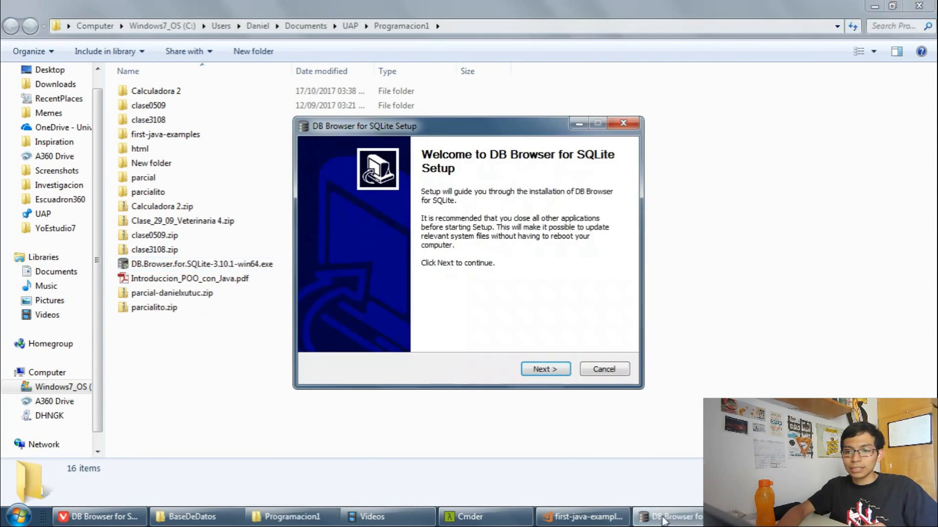
click(549, 375)
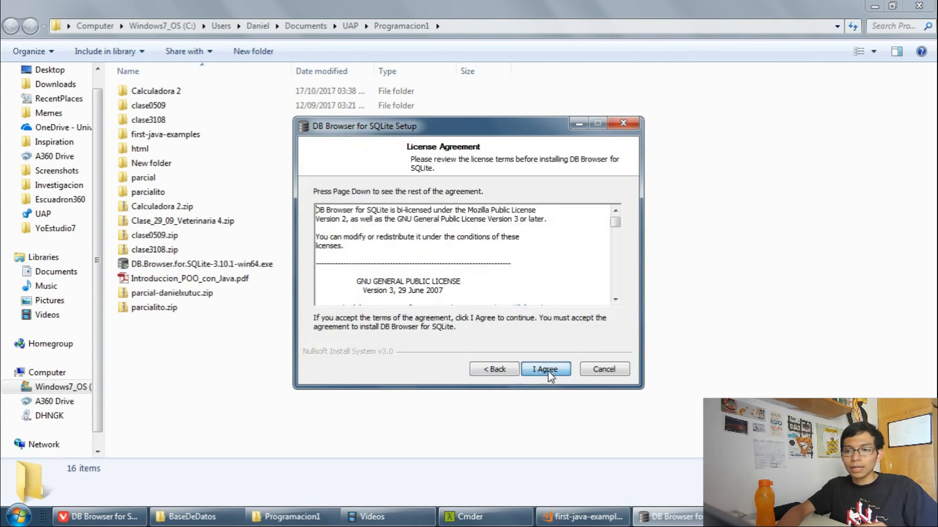
click(545, 370)
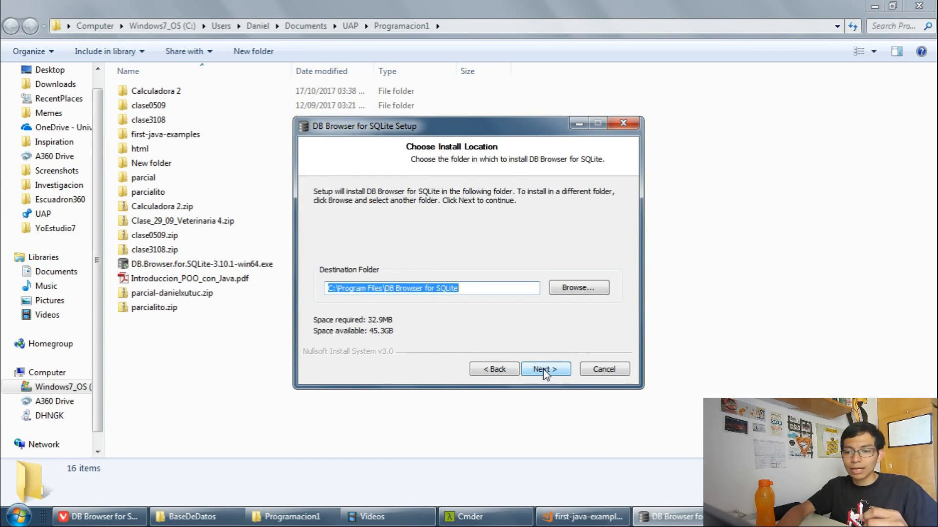
click(543, 369)
click(543, 369)
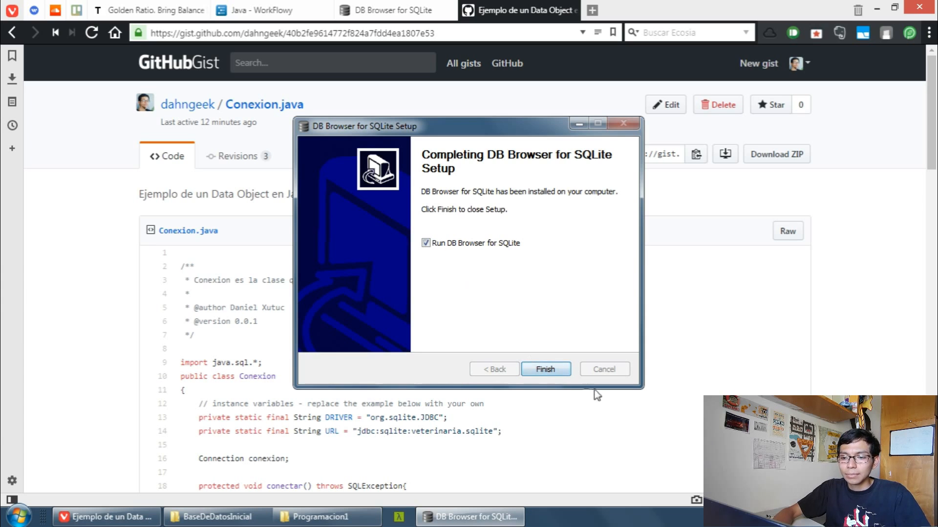
click(544, 369)
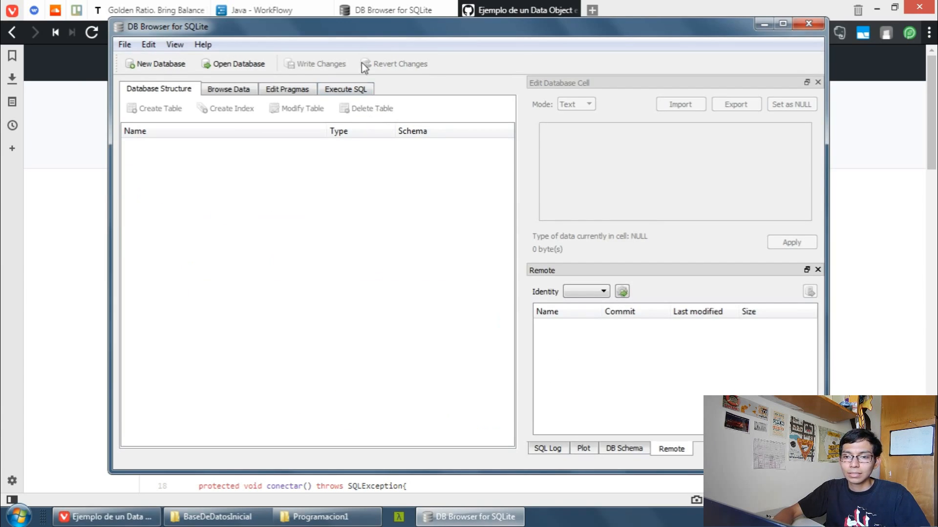
double_click(233, 31)
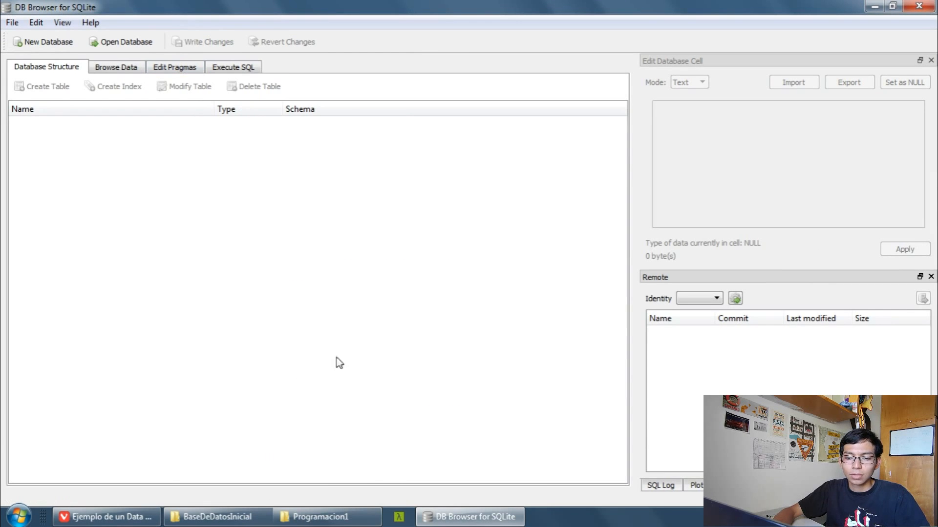
click(464, 521)
click(464, 520)
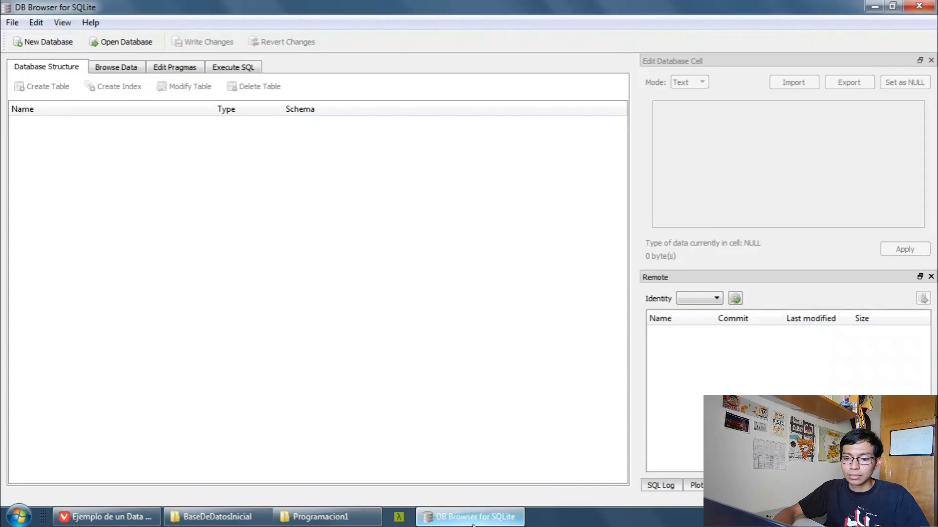
double_click(214, 9)
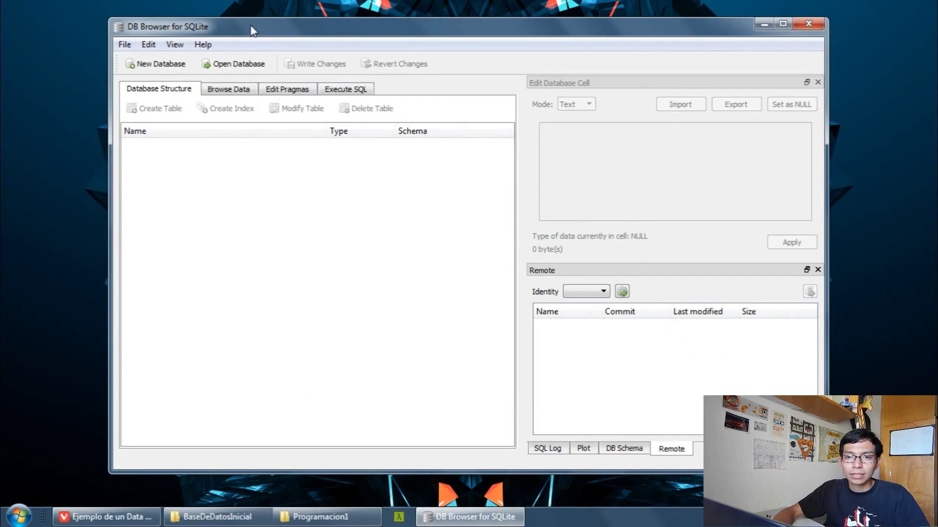
Dismiss the connection error message and reposition the DB Browser for SQLite window on the desktop.
drag(247, 31, 249, 47)
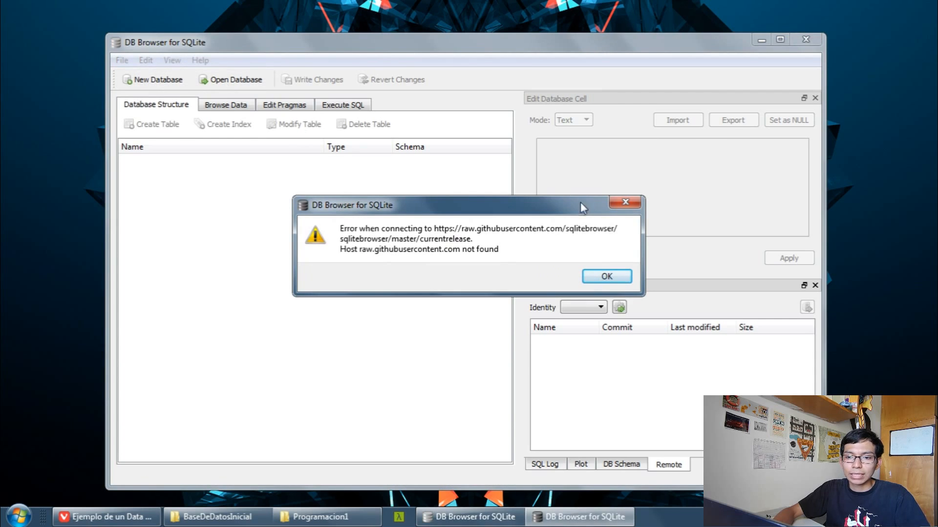
click(591, 278)
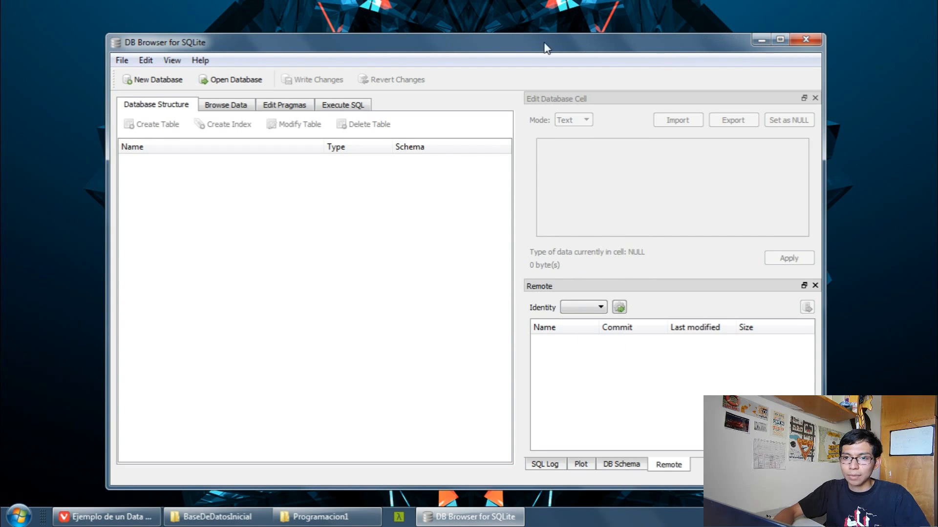
drag(545, 43, 581, 33)
drag(514, 26, 448, 47)
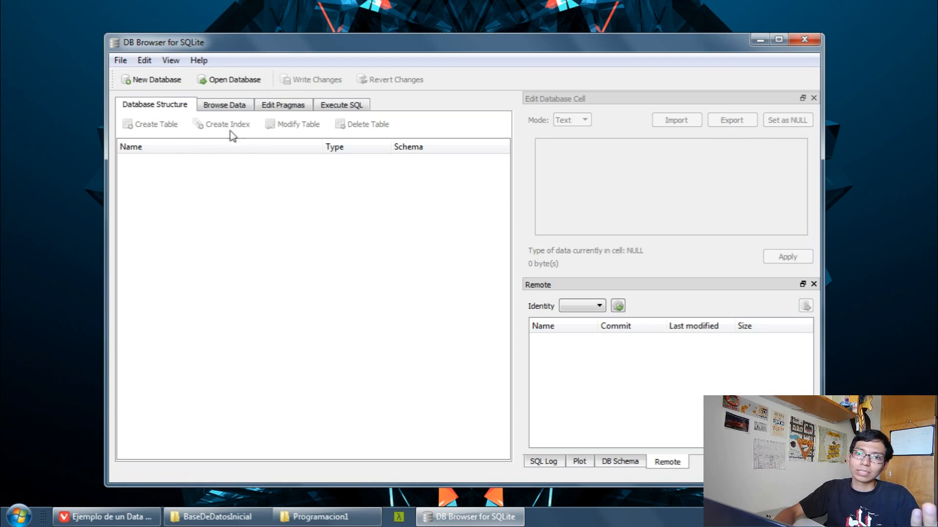
Start a new database and browse to the Programacion1 folder inside UAP as its save location.
click(156, 80)
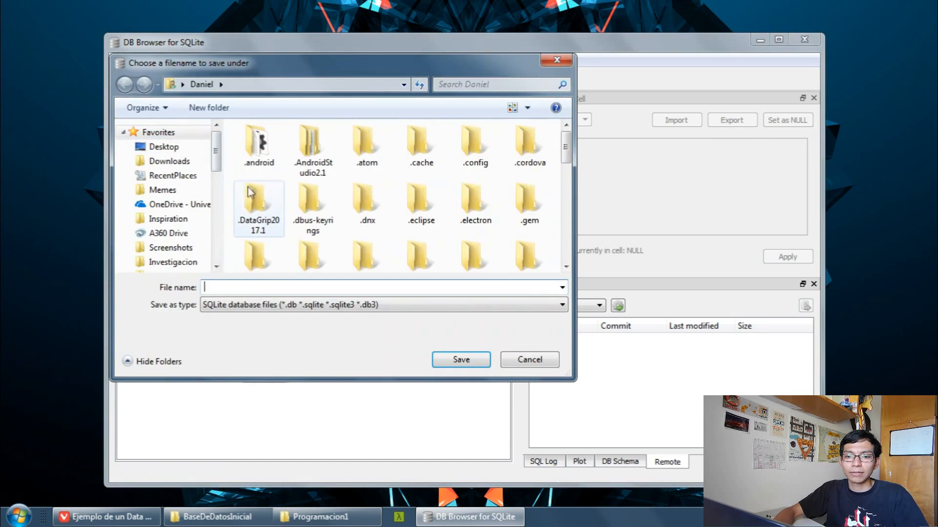
drag(217, 147, 217, 197)
click(152, 126)
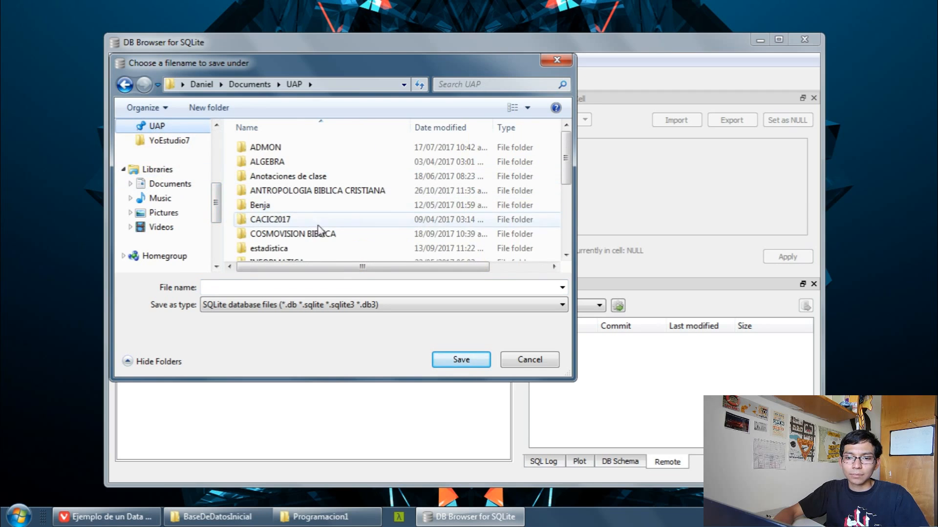
click(268, 207)
key(p)
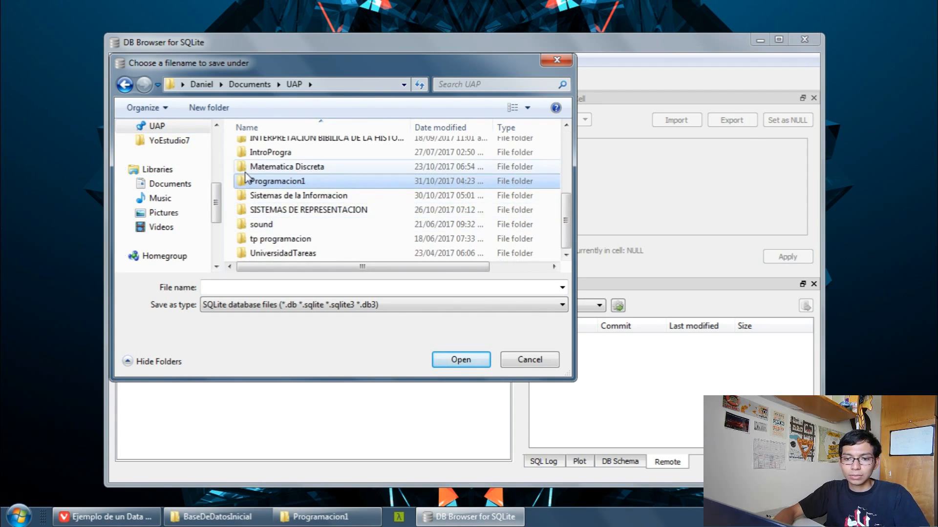
double_click(247, 179)
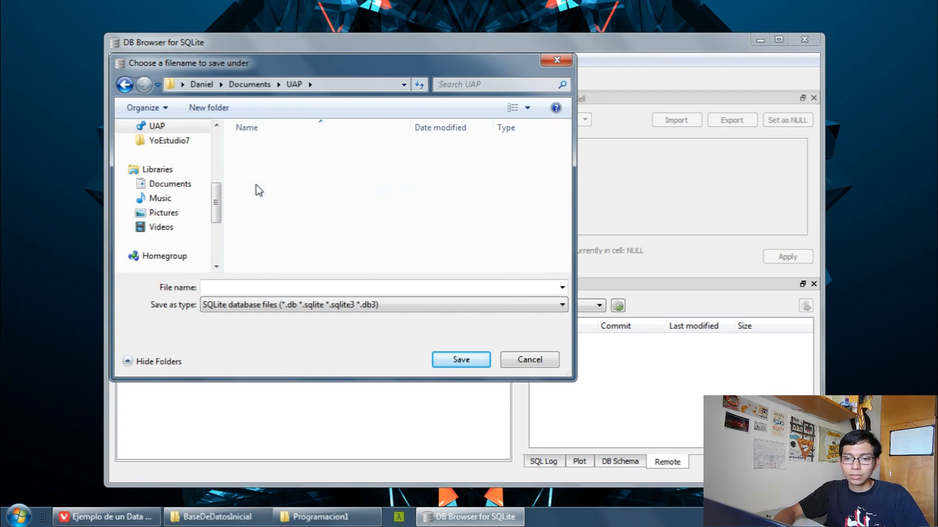
Create a folder named EjemploBaseDatos inside Programacion1 and open it.
click(207, 110)
text(Ejem)
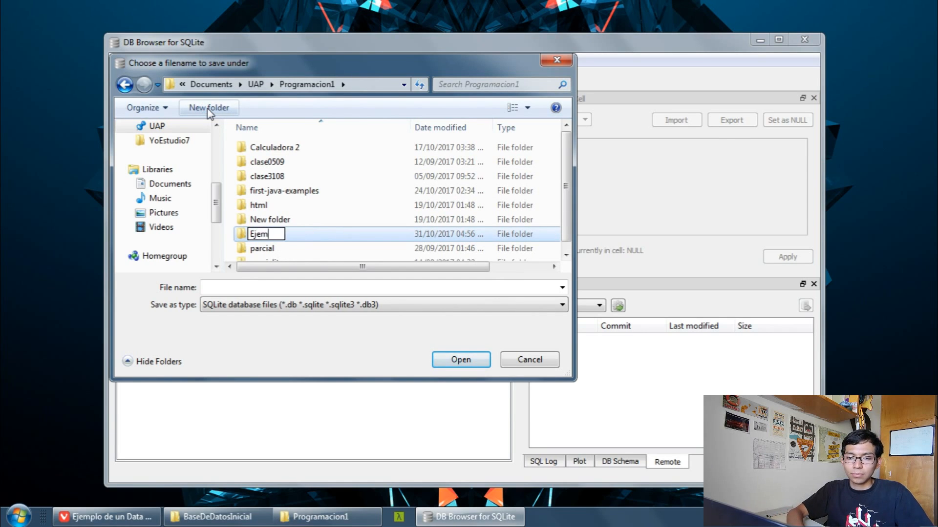
text(ploBase)
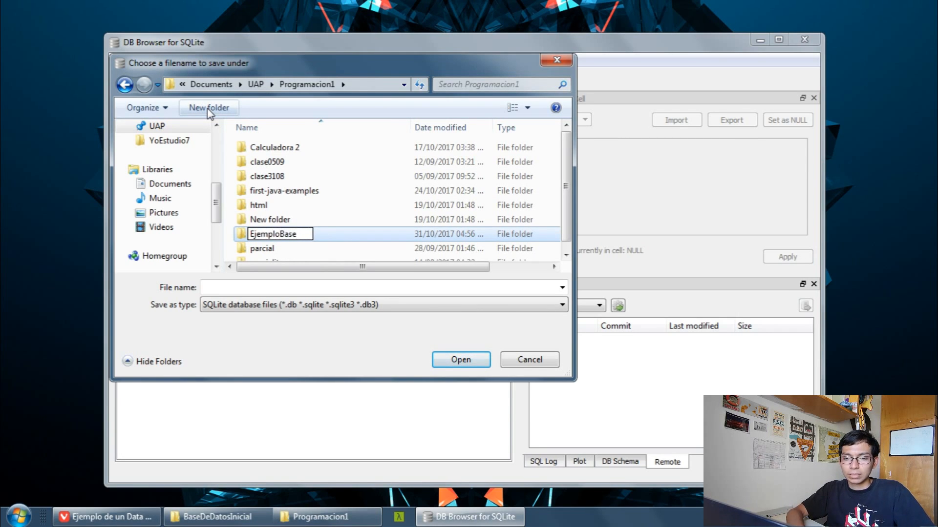
text(Datos)
key(Return)
key(Return)
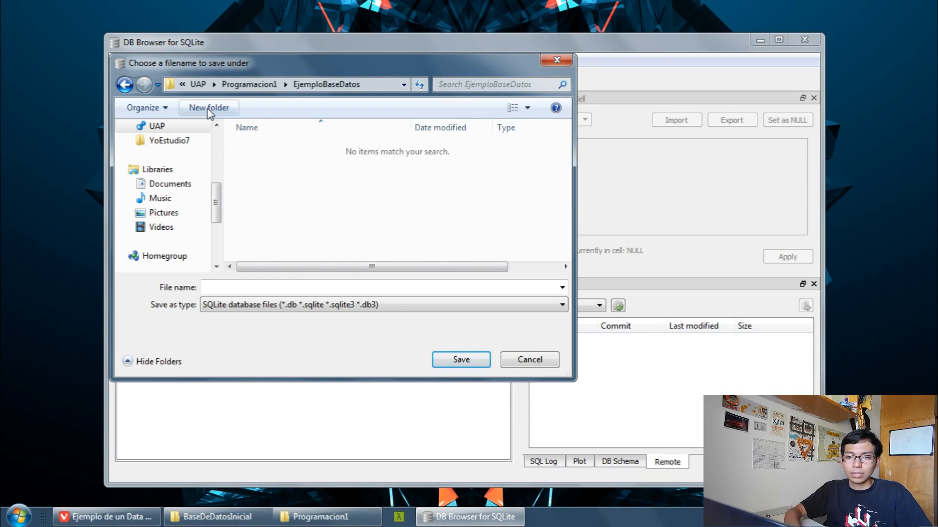
Save the new database in the EjemploBaseDatos folder under the file name veterinaria.
click(275, 287)
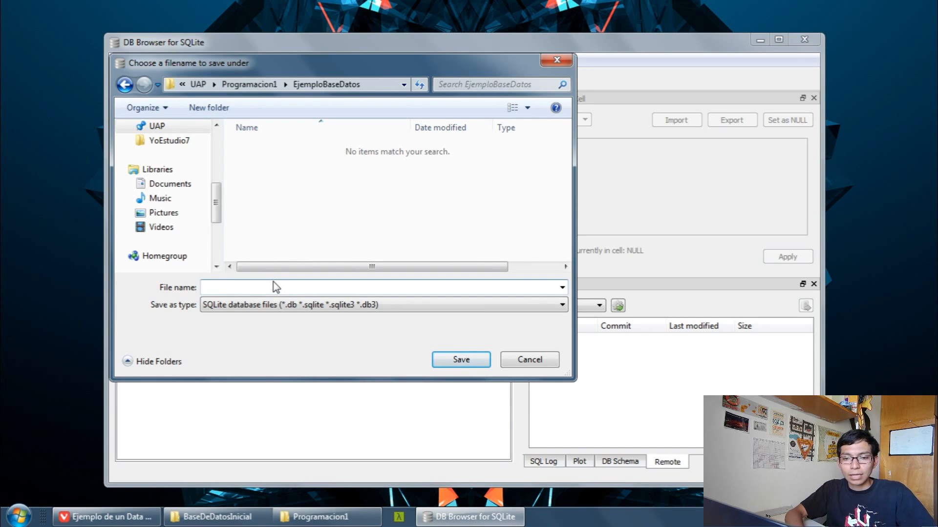
text(veterinaria)
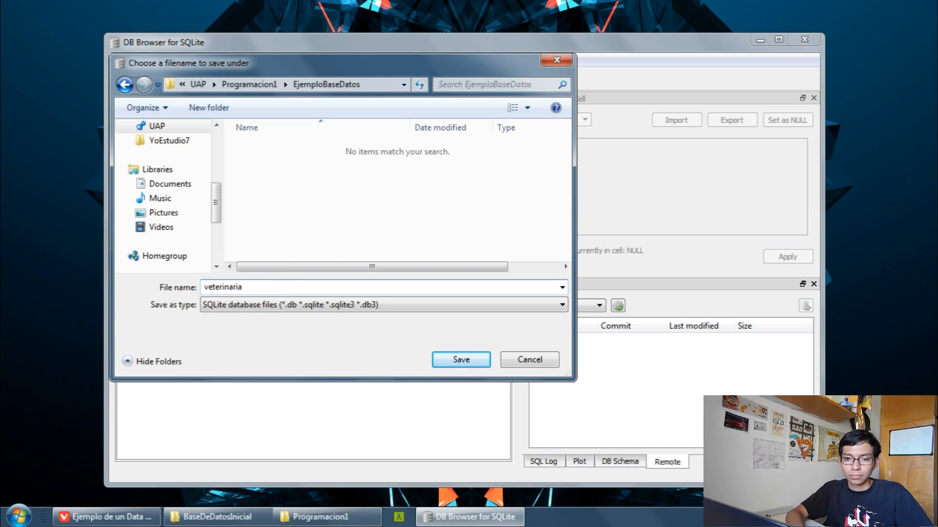
key(Return)
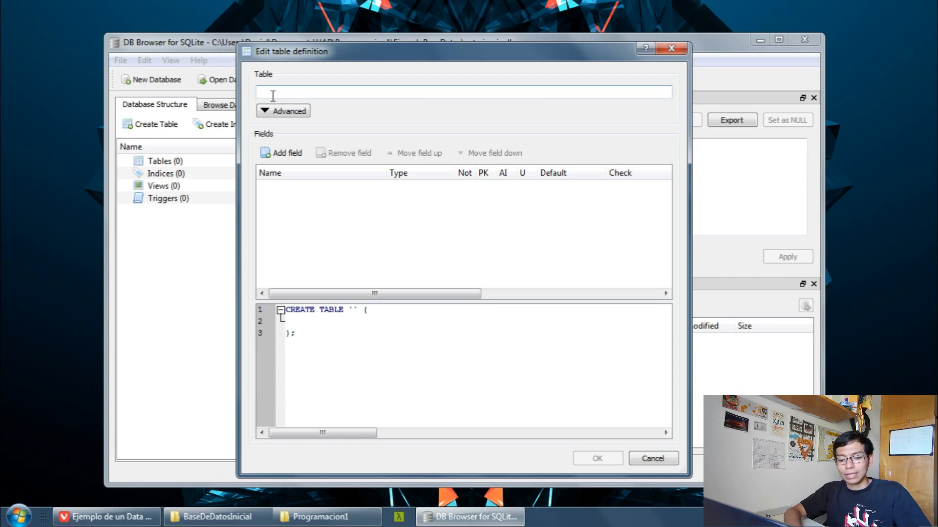
Name the new table Mascotas in the table definition.
text(M)
key(BackSpace)
text(Ma)
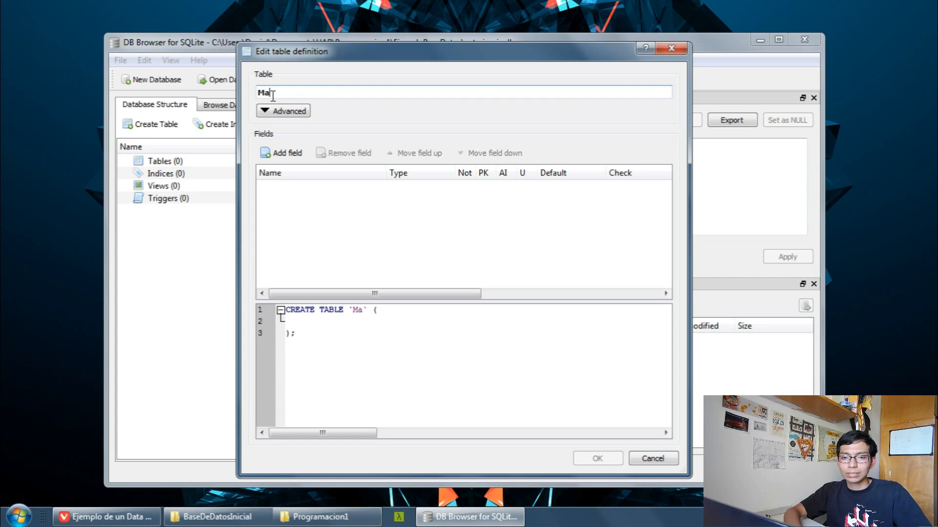
text(scotas)
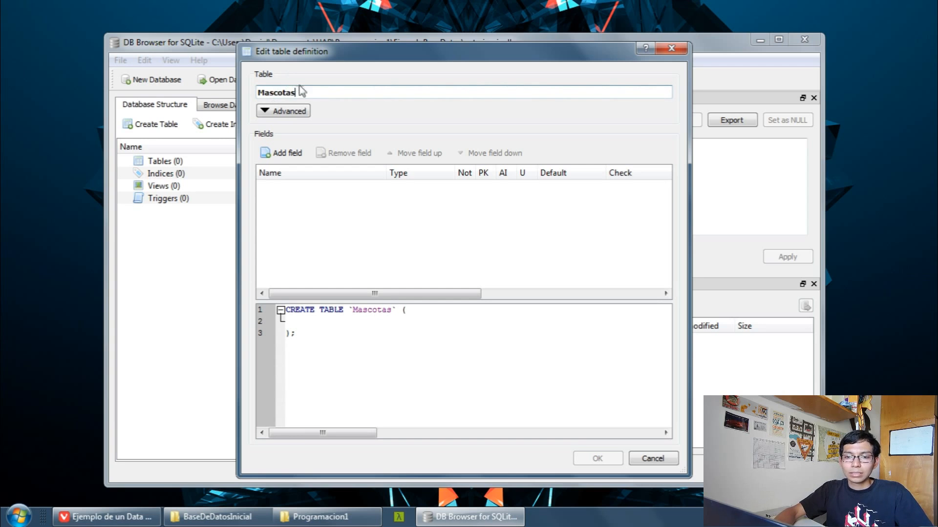
double_click(309, 92)
click(317, 90)
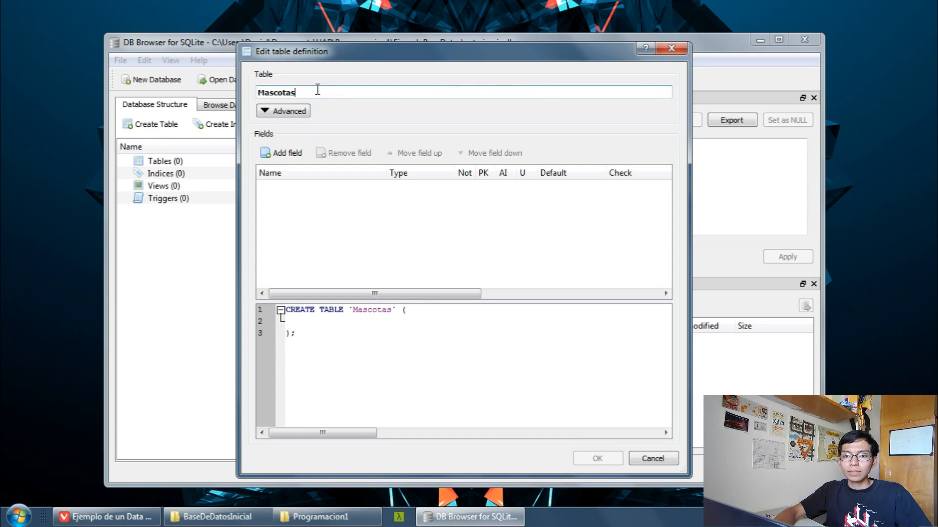
key(BackSpace)
double_click(316, 92)
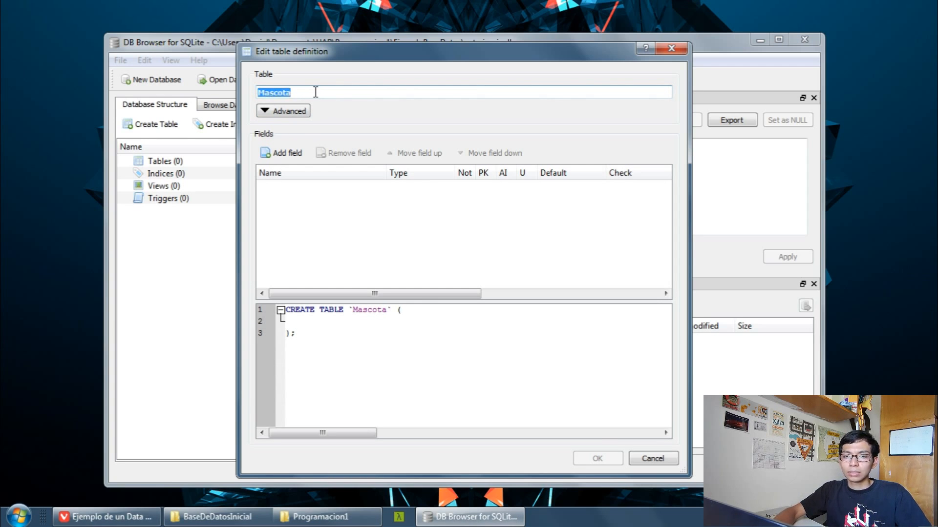
click(313, 93)
text(s)
Add an INTEGER field named id to Mascotas and make it not null, primary key, autoincrement and unique.
click(281, 153)
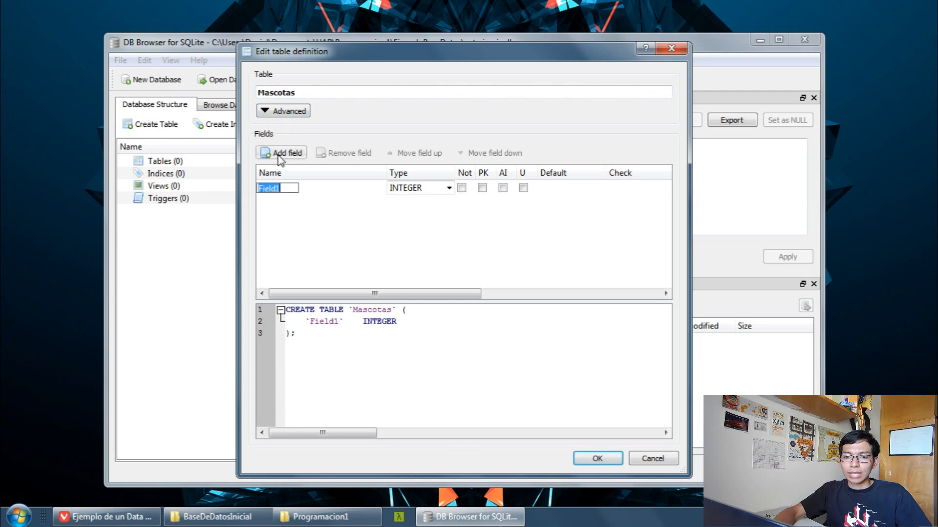
text(id)
key(Return)
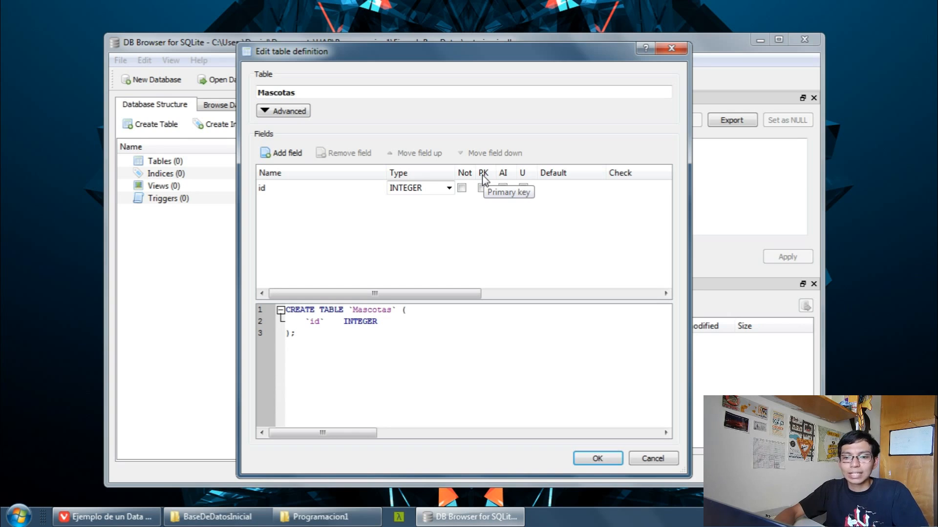
click(482, 188)
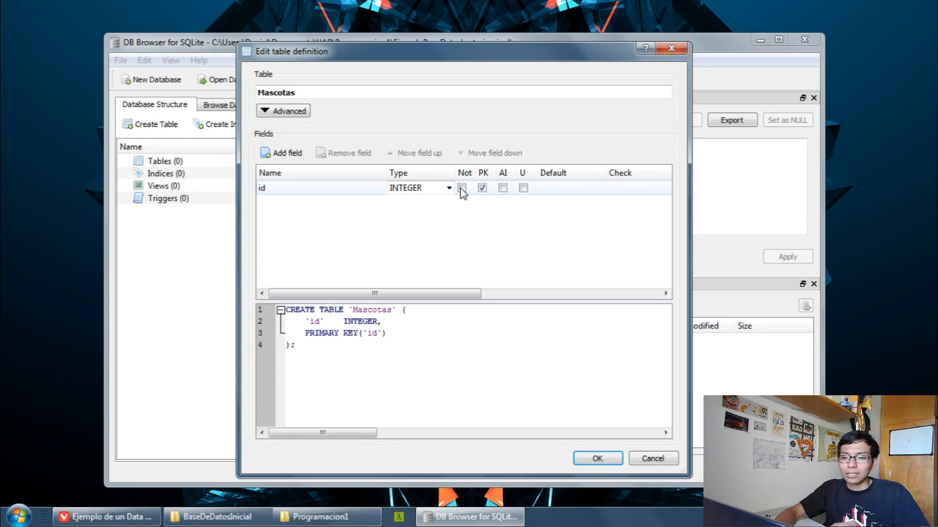
click(462, 188)
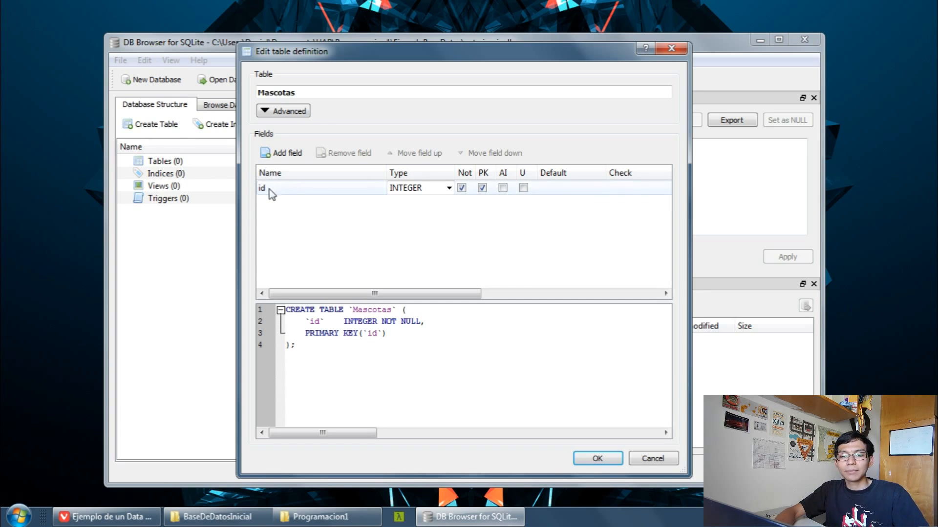
click(499, 186)
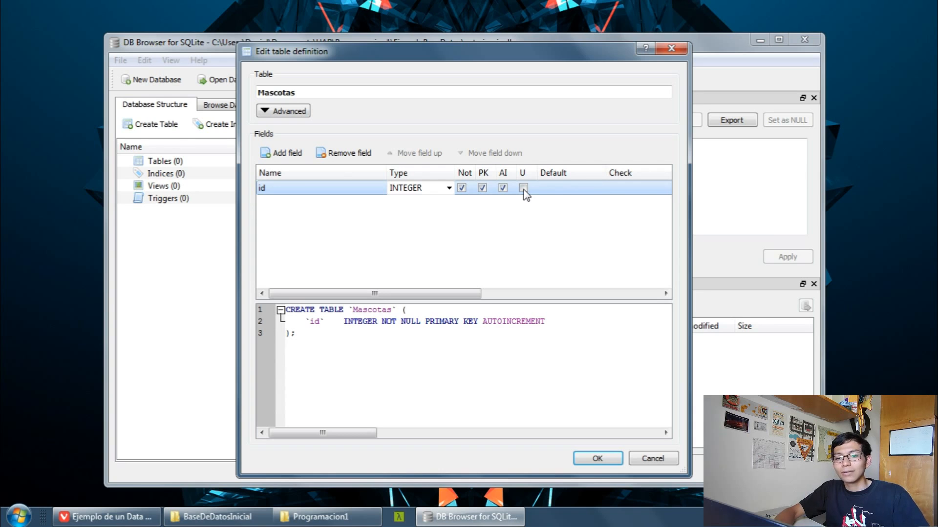
click(523, 189)
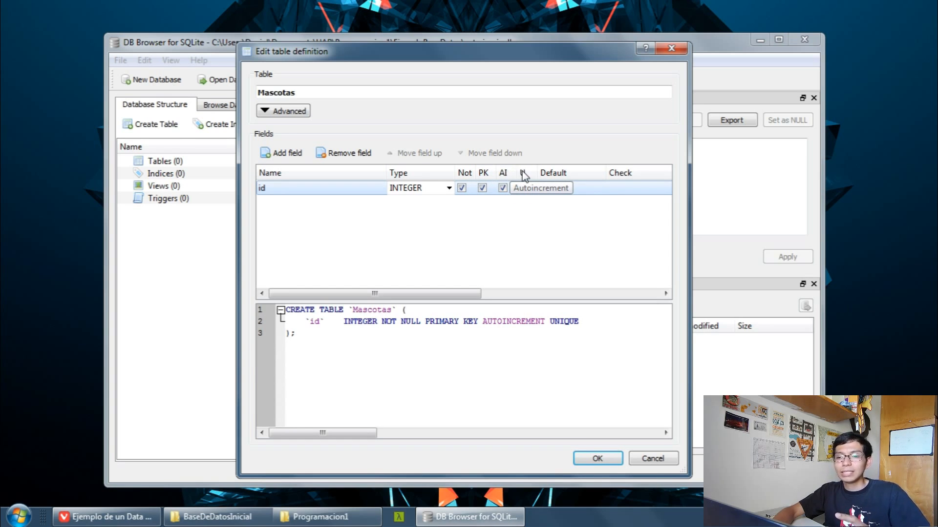
Add a second field to the Mascotas table and name it nombre in lowercase.
click(284, 154)
text(N)
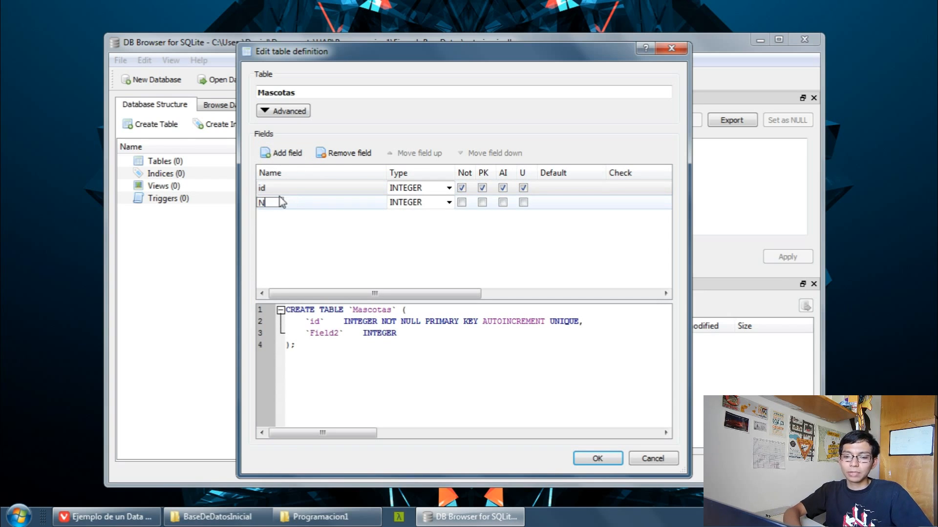
text(ombre)
key(Return)
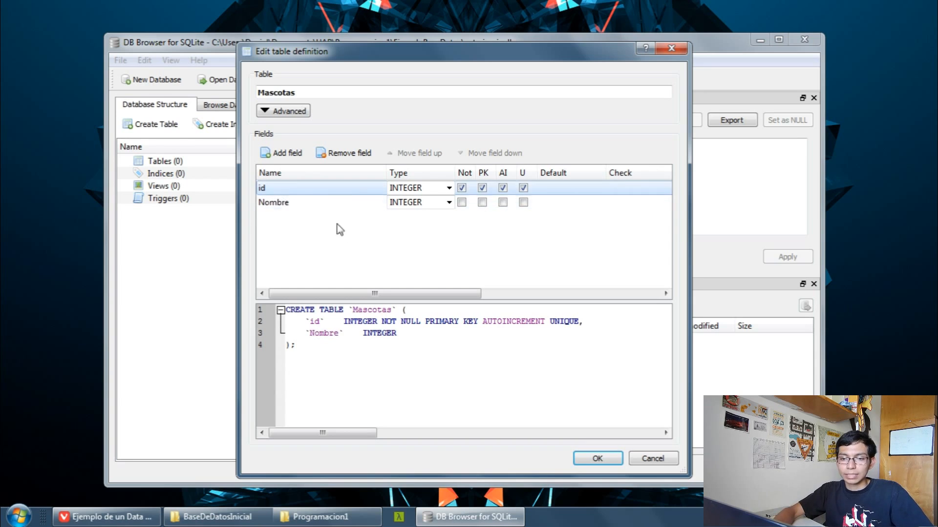
double_click(287, 205)
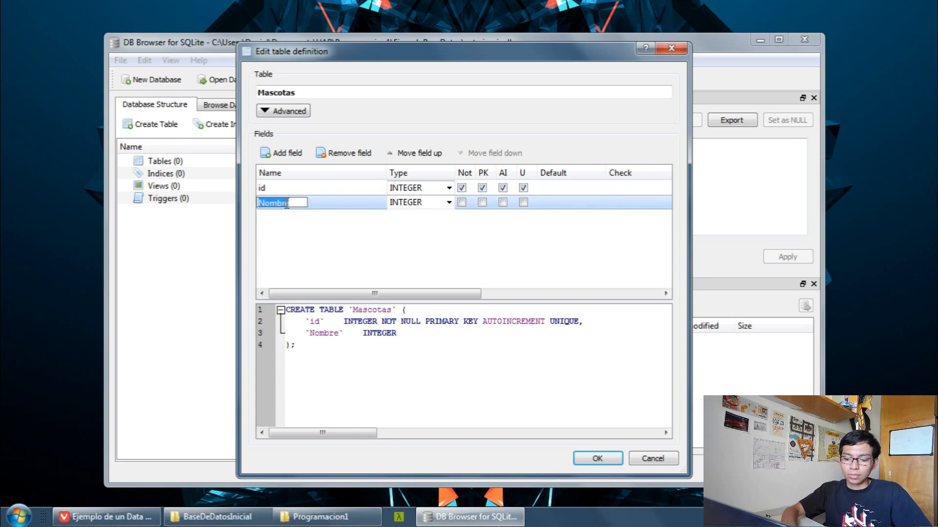
text(nombre)
key(Return)
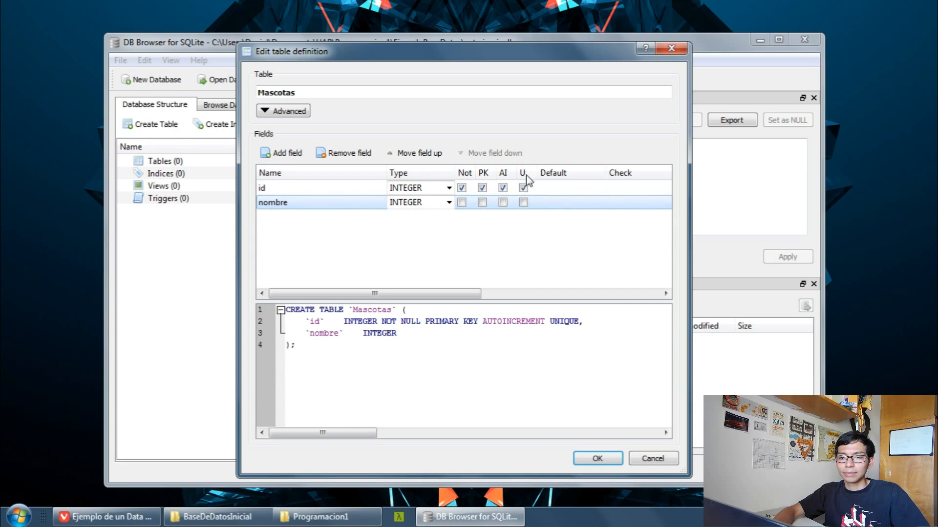
Make the nombre field not null and add a not-null INTEGER field named raza_id to the Mascotas table.
click(462, 203)
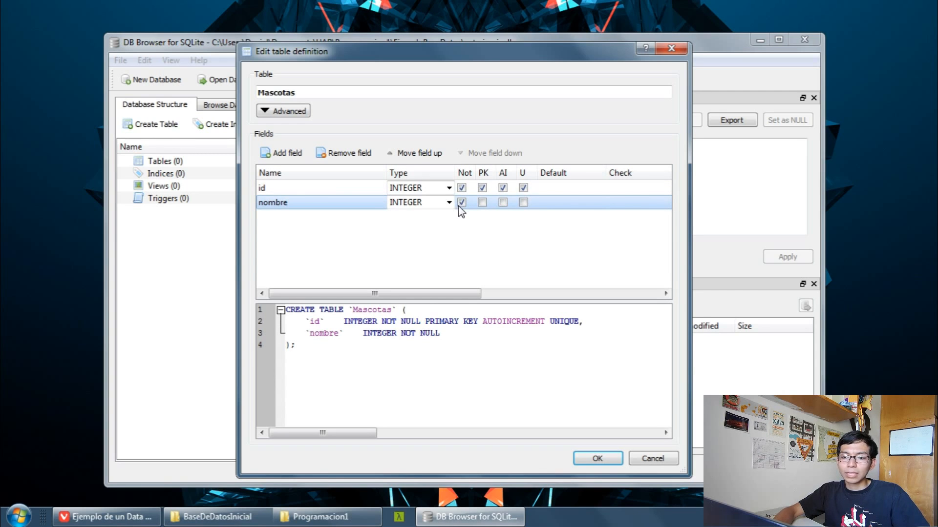
click(277, 153)
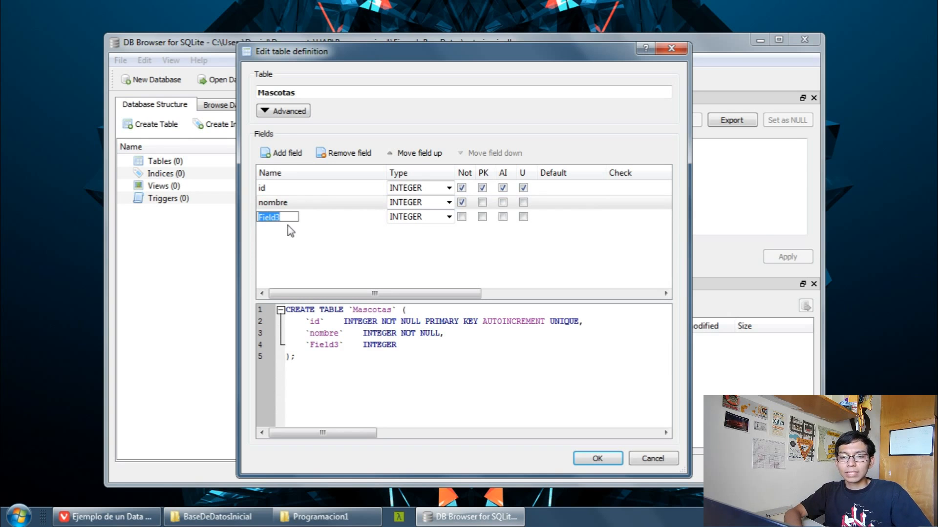
text(raza_id)
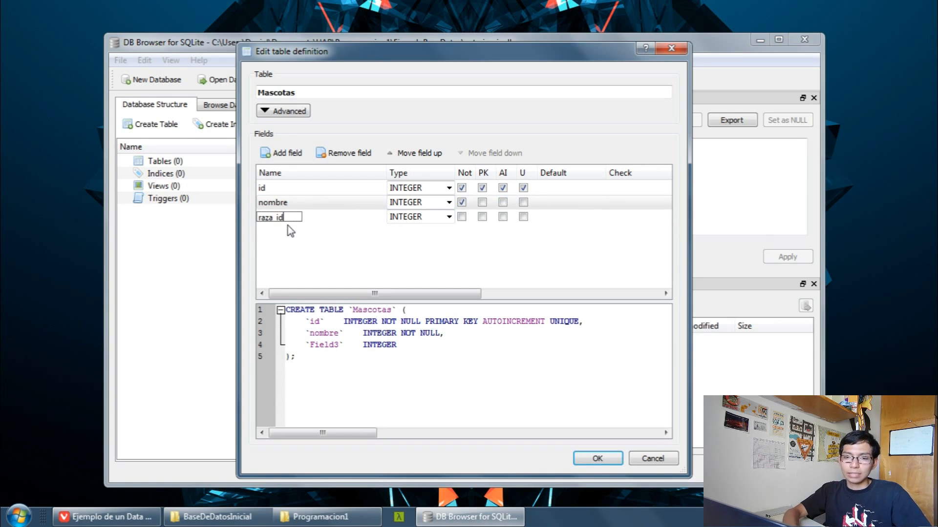
key(Return)
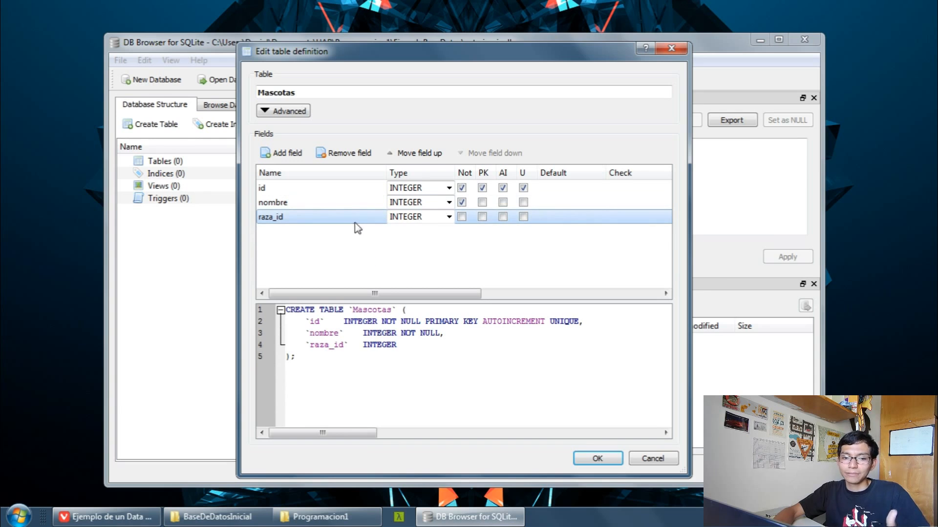
click(461, 216)
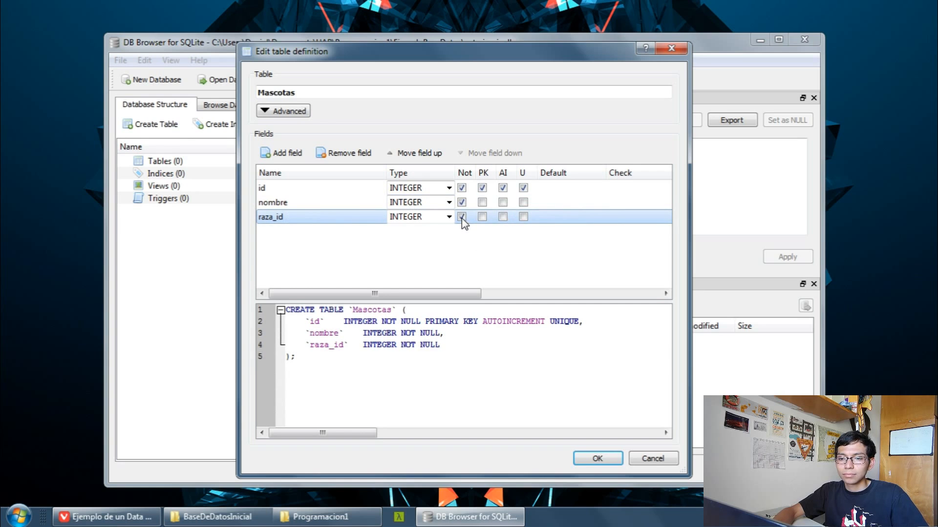
Add a not-null INTEGER field named cliente_id to Mascotas and create the table.
click(273, 153)
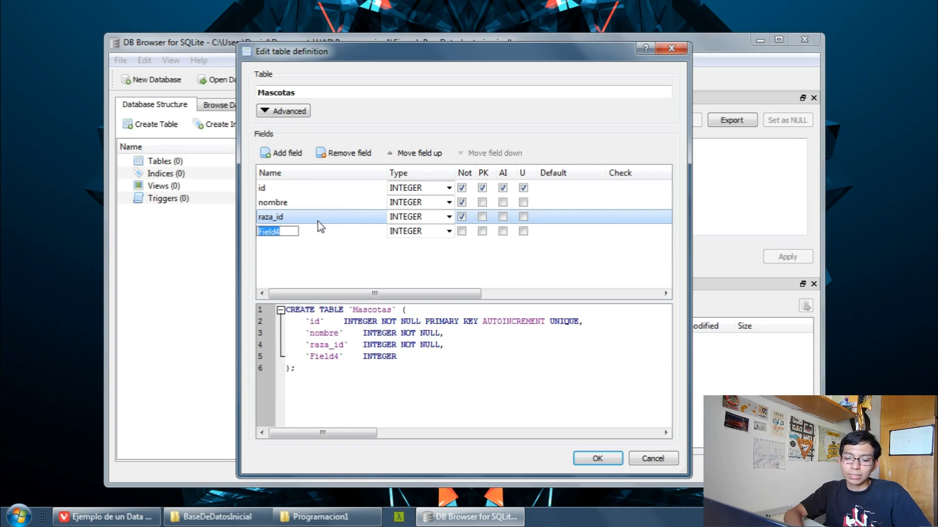
text(cliente)
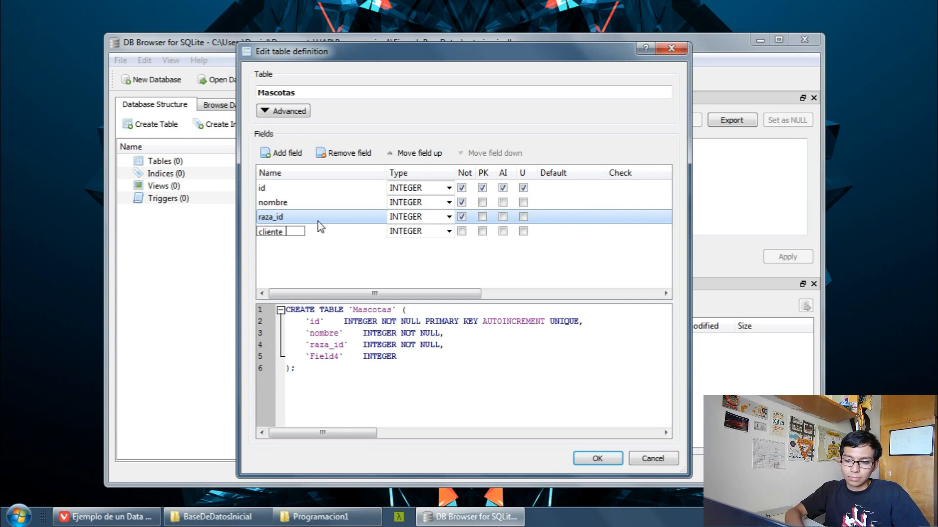
text(_id)
key(Return)
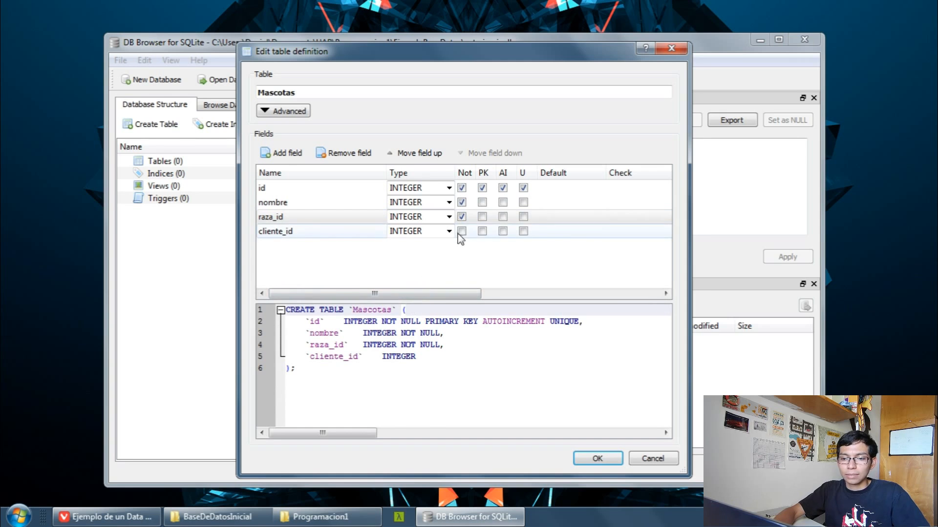
click(460, 233)
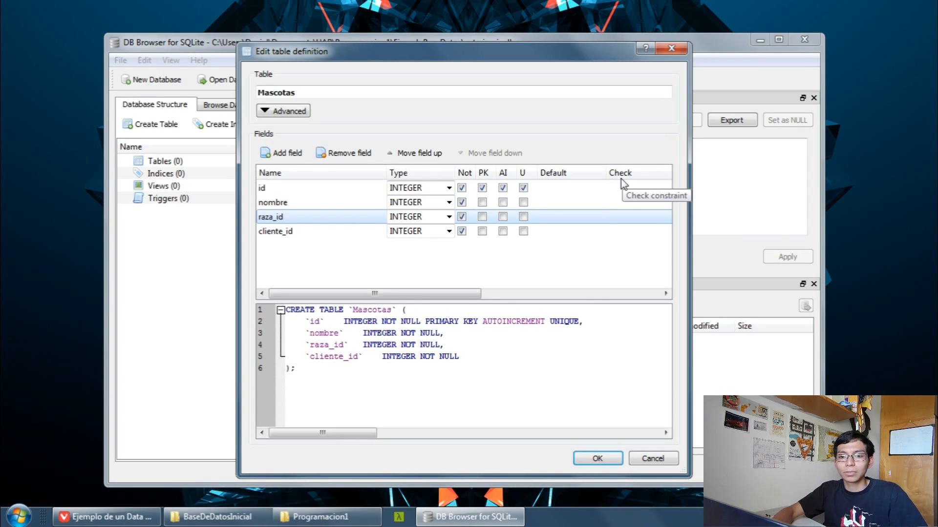
click(597, 459)
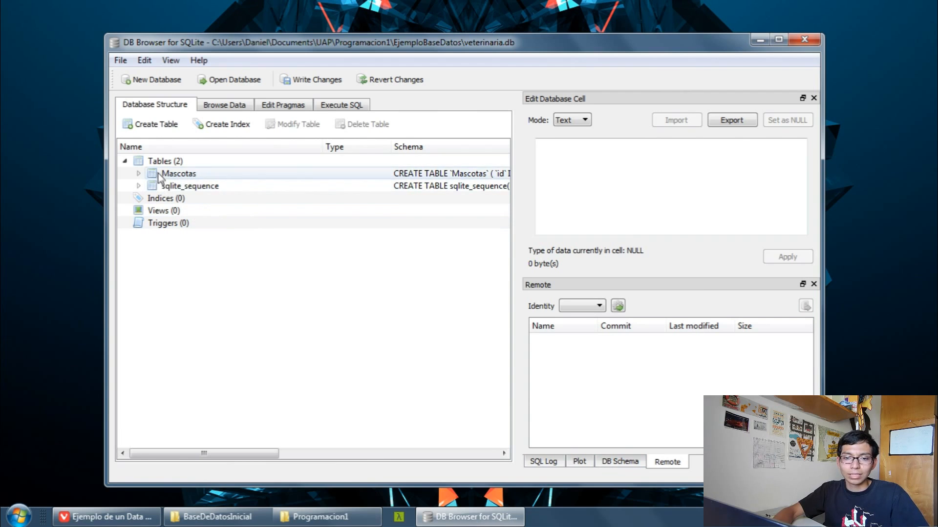
Start a new table named Razas with an INTEGER id field set as not null, primary key, autoincrement and unique.
click(160, 125)
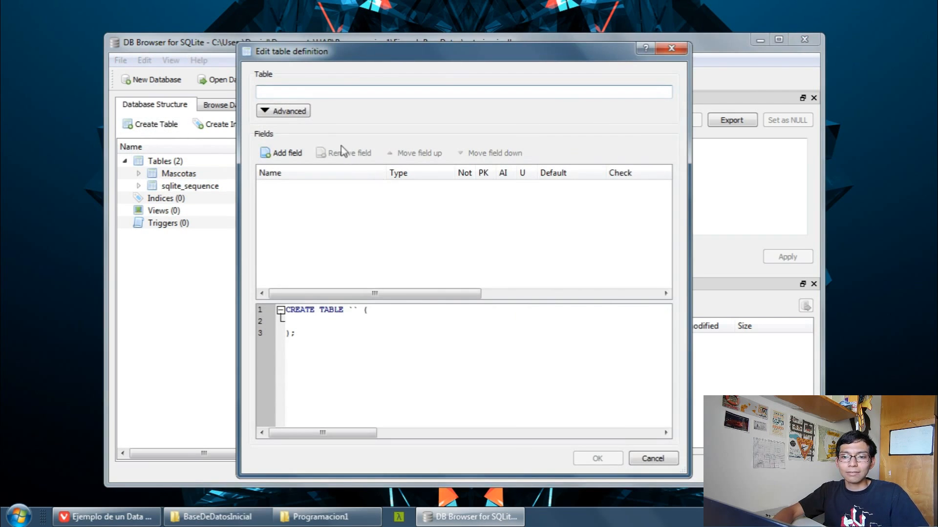
text(Razas)
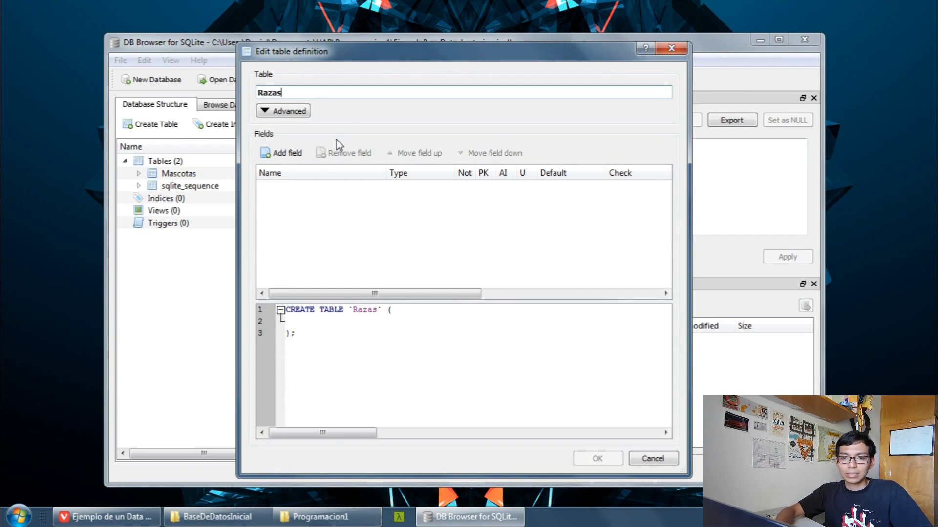
click(275, 153)
text(id)
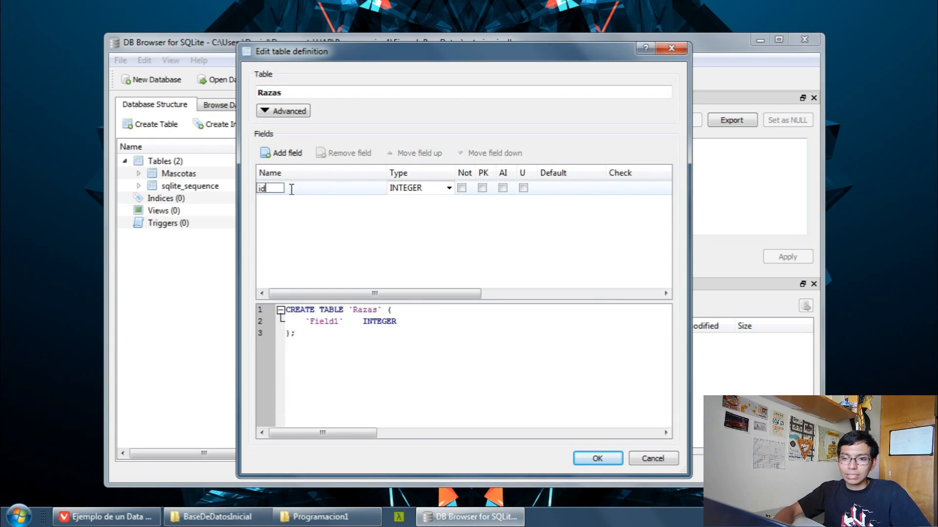
key(Return)
click(462, 188)
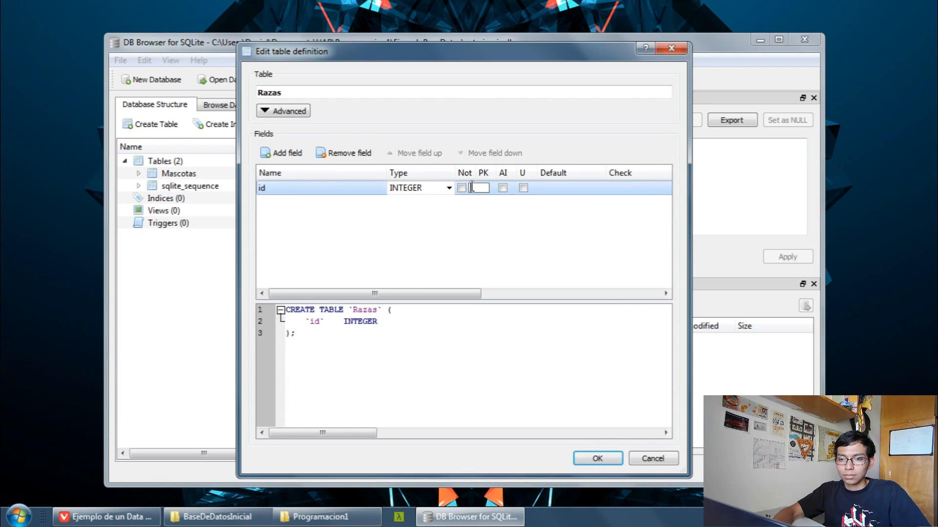
click(482, 188)
click(503, 188)
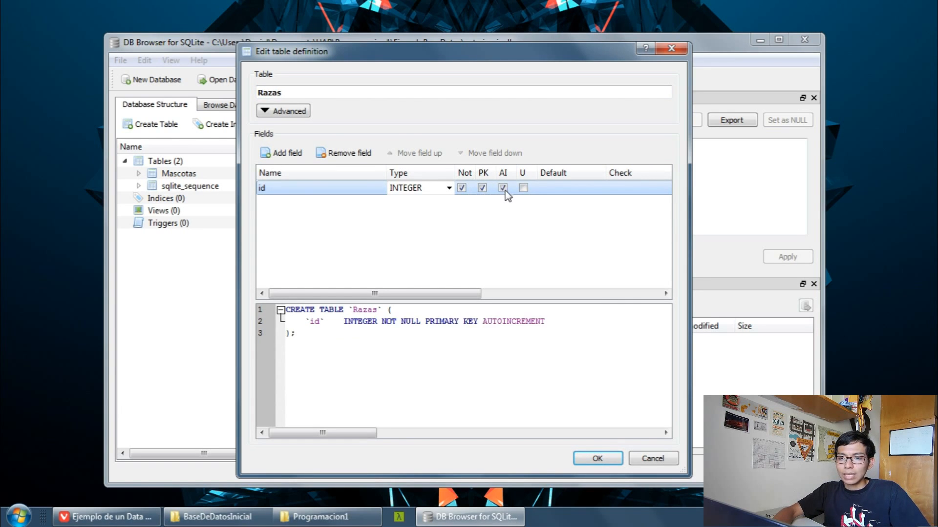
Add a not-null TEXT field named nombre in lowercase to Razas and create the table.
click(281, 153)
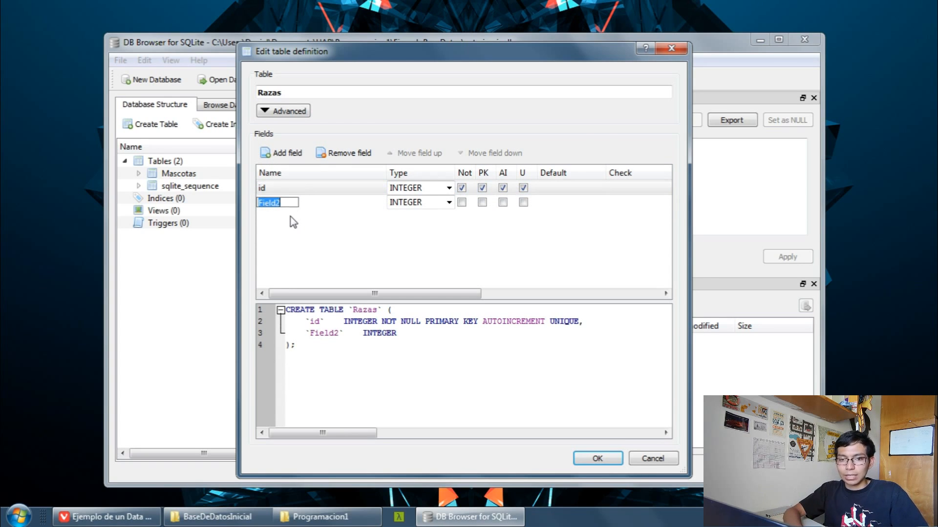
text(Nombre)
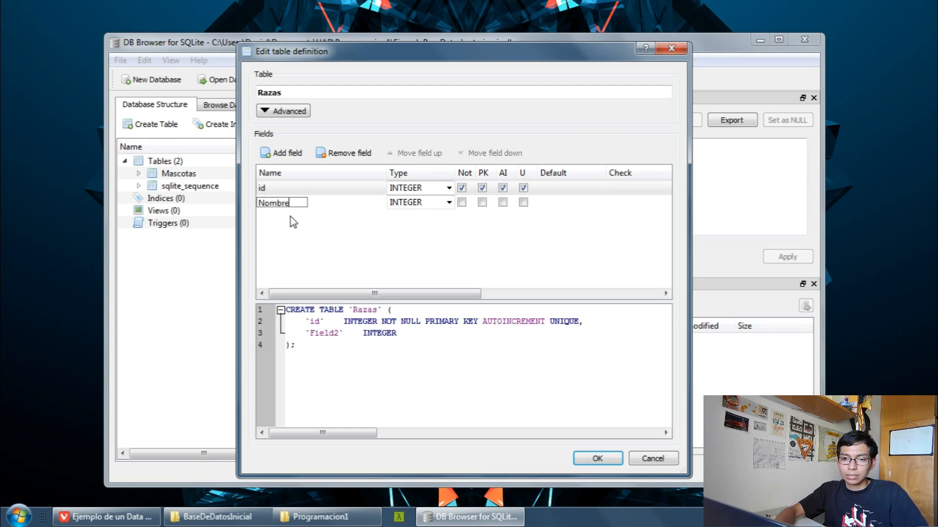
key(shift+Home)
text(nombre)
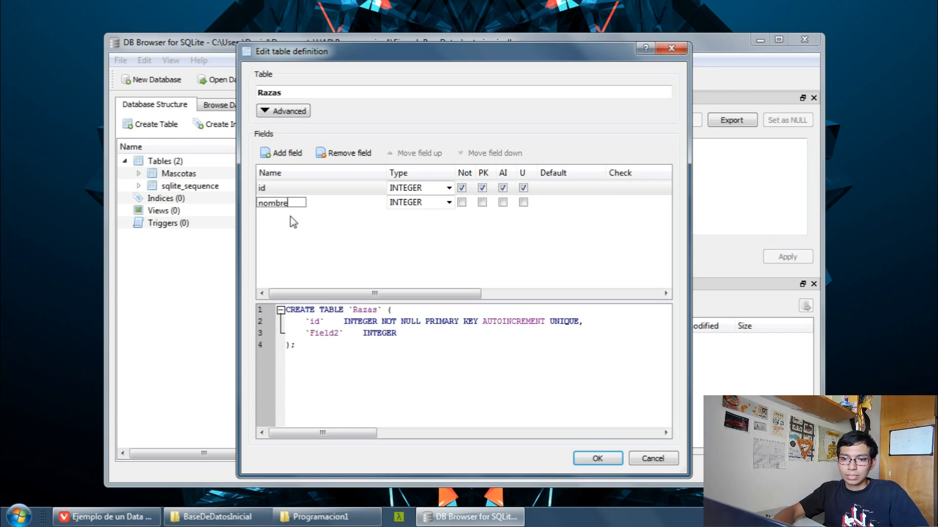
key(Return)
click(448, 202)
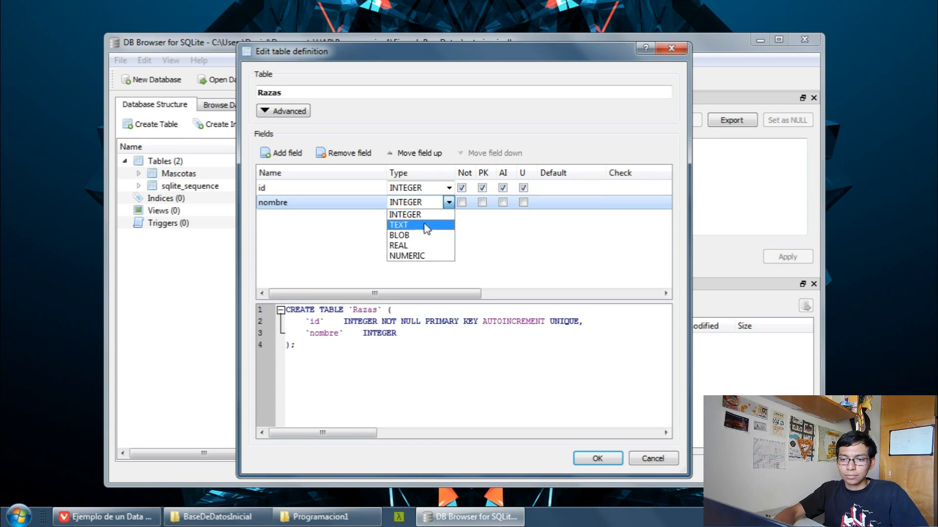
click(412, 225)
click(448, 202)
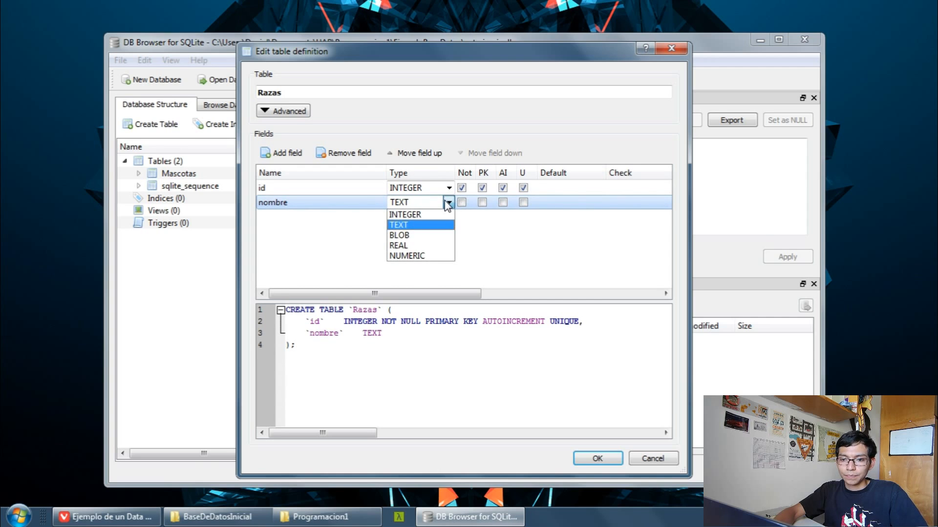
click(448, 202)
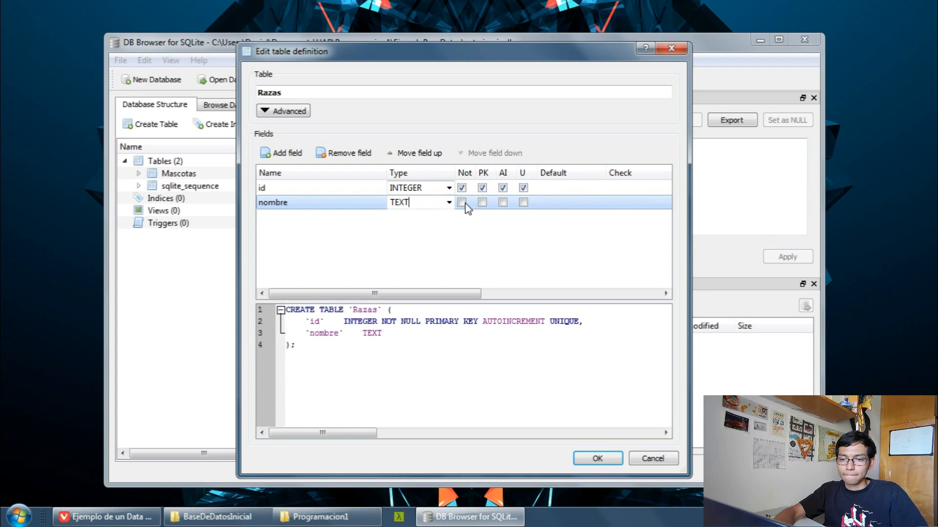
click(462, 202)
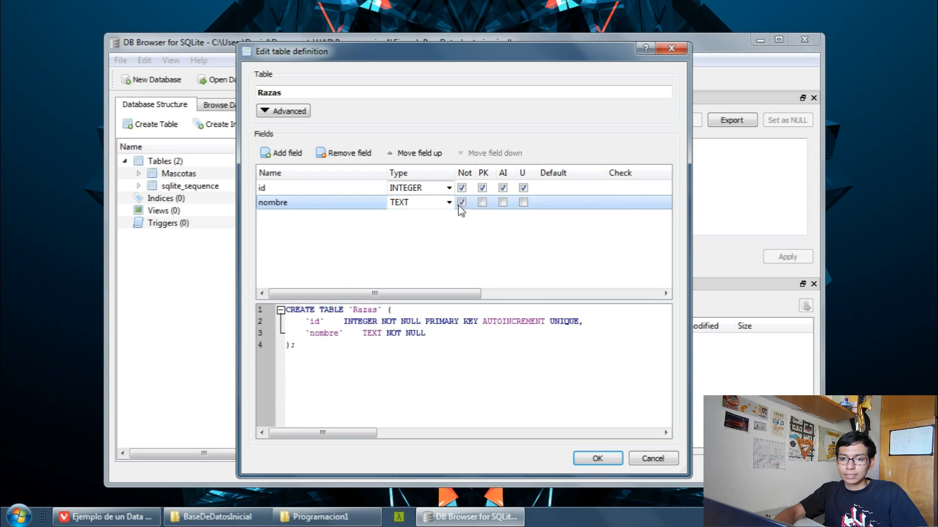
click(591, 457)
Modify the Mascotas table so that its nombre field has the type TEXT, and save the definition.
click(171, 174)
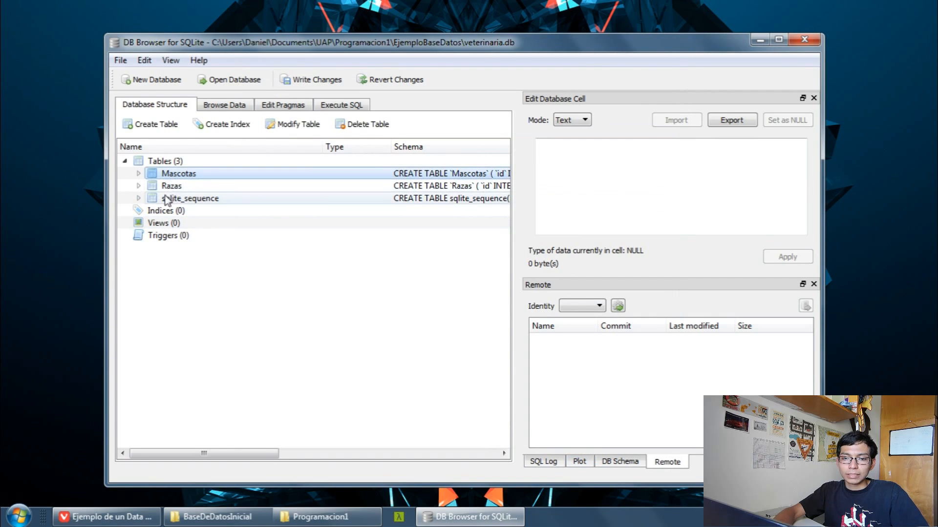
double_click(177, 174)
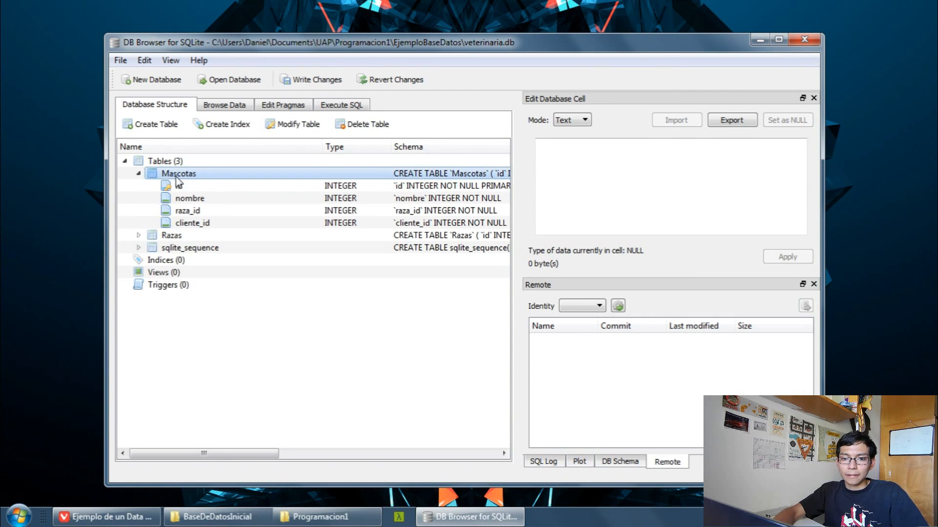
click(211, 204)
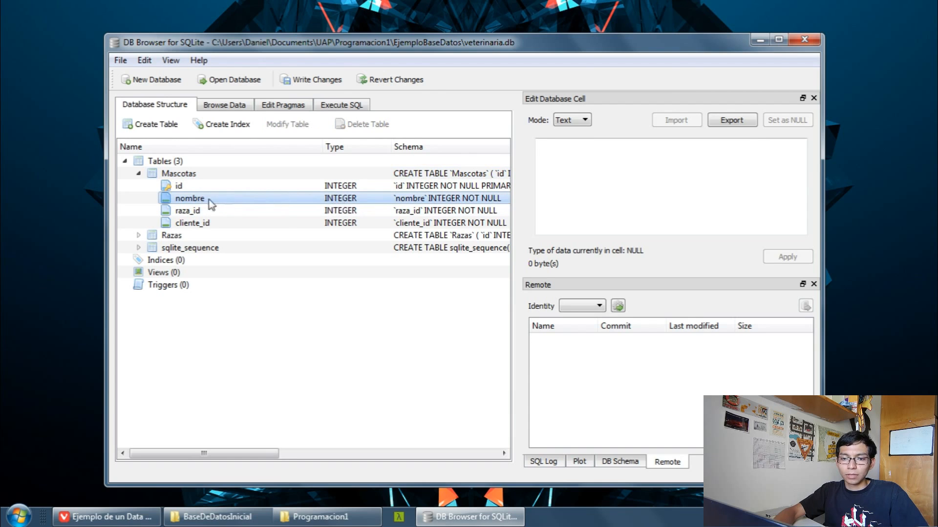
right_click(169, 174)
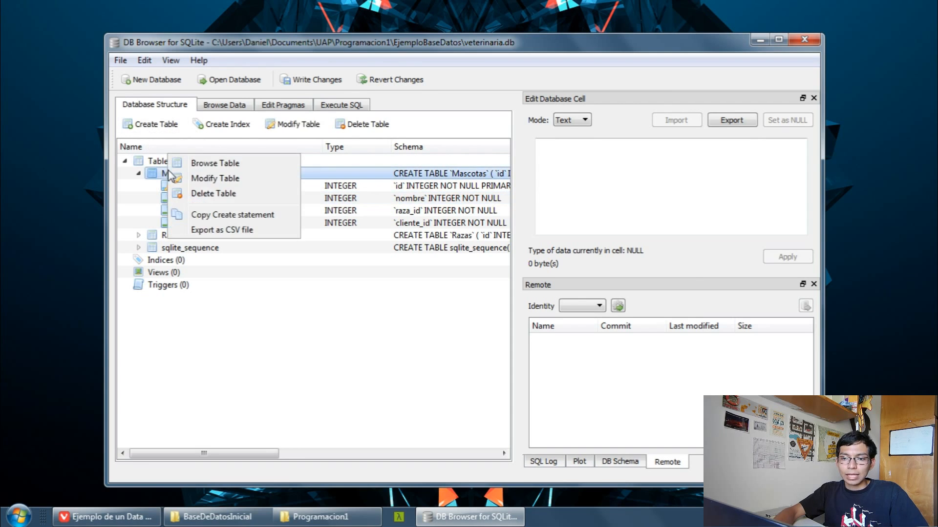
click(215, 179)
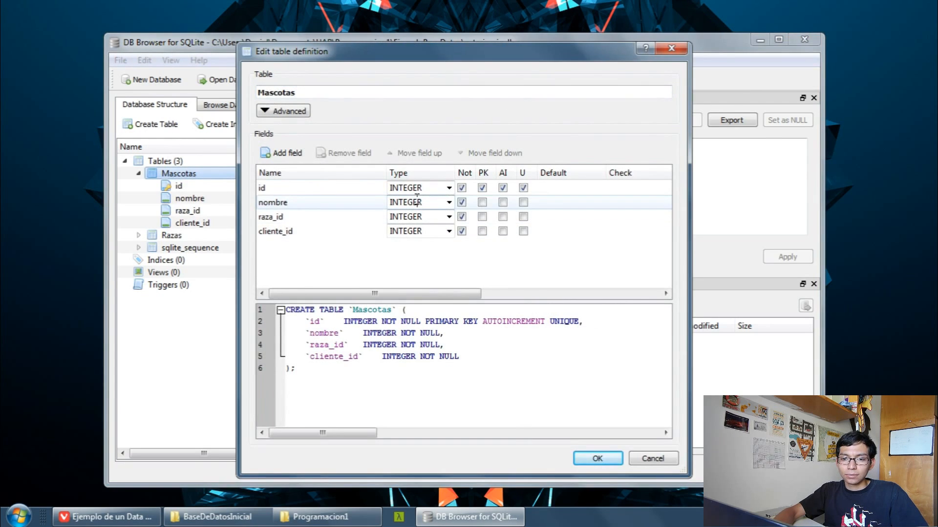
click(449, 203)
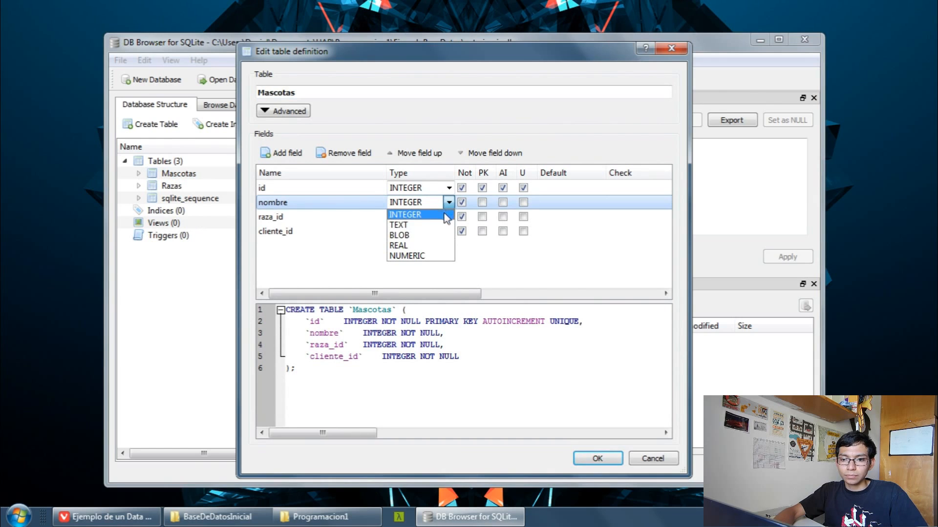
click(442, 225)
click(597, 458)
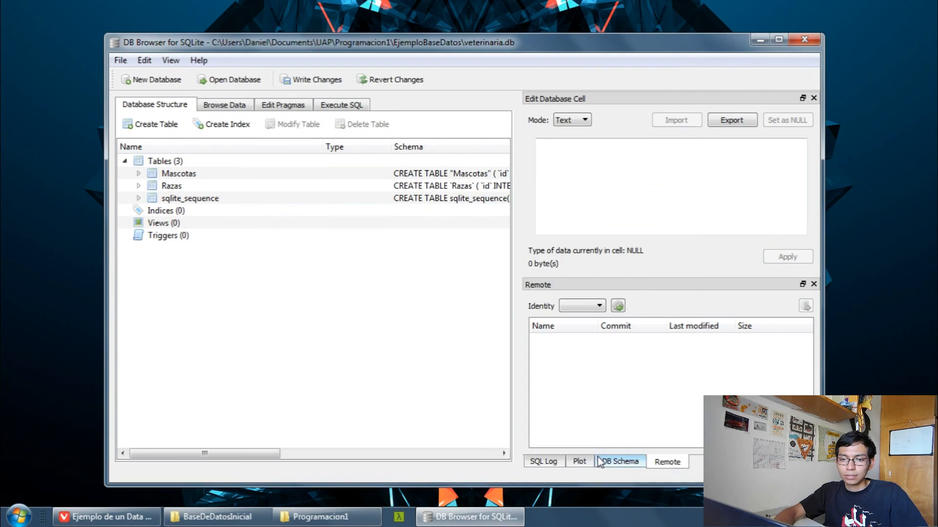
click(186, 185)
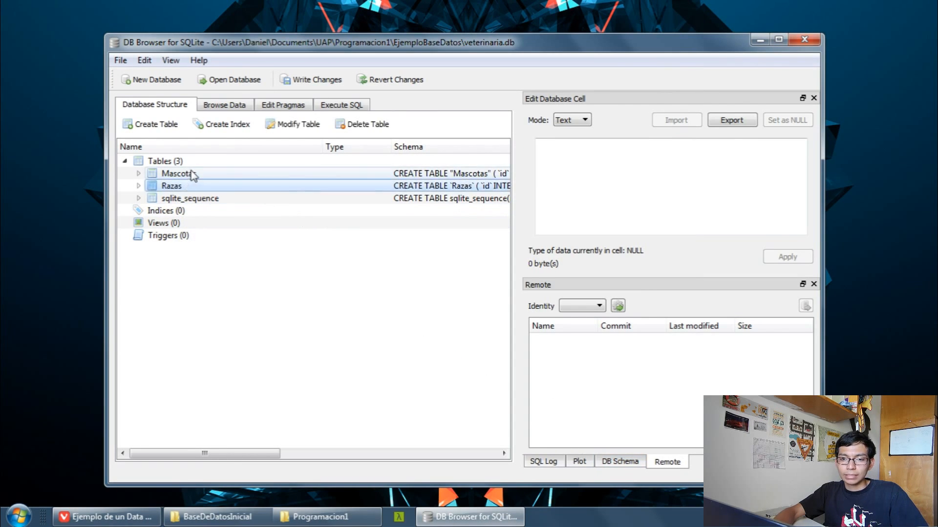
click(193, 174)
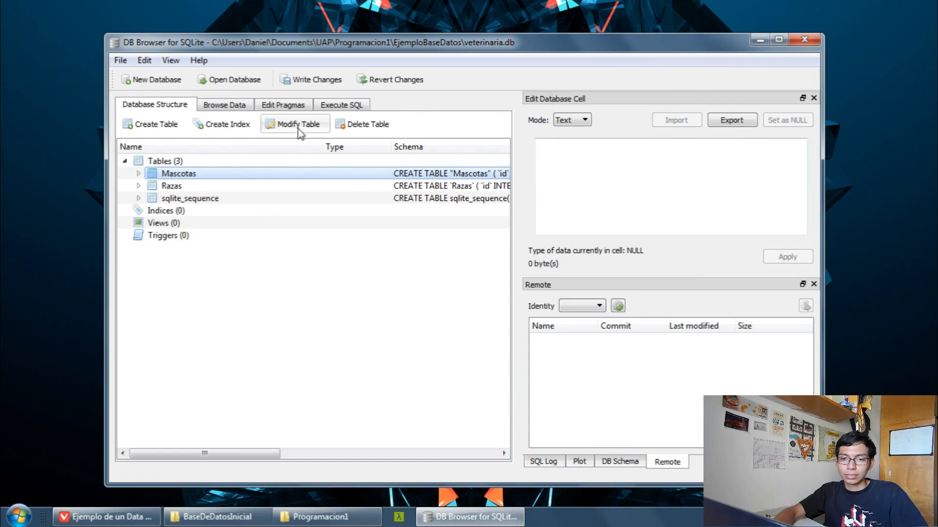
Start a new table named Clientes with an INTEGER id field set as not null, primary key, autoincrement and unique.
click(153, 125)
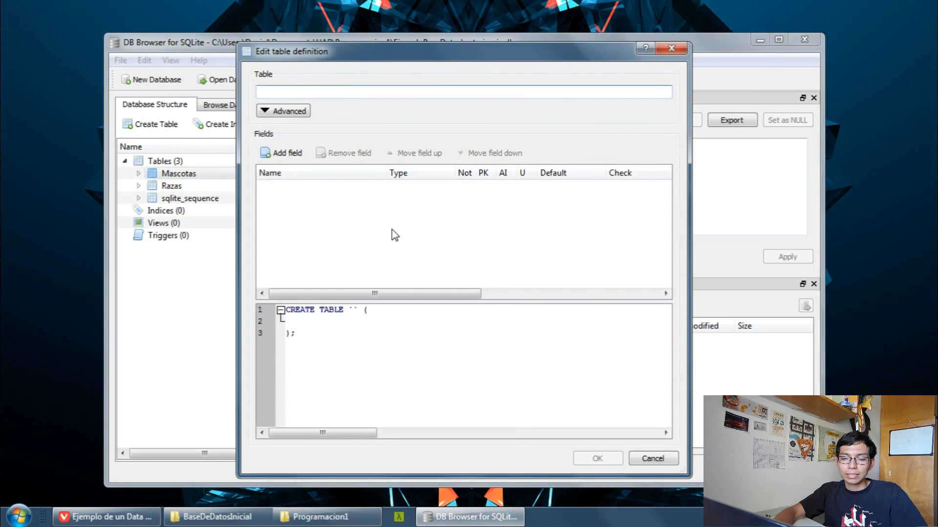
text(Clientes)
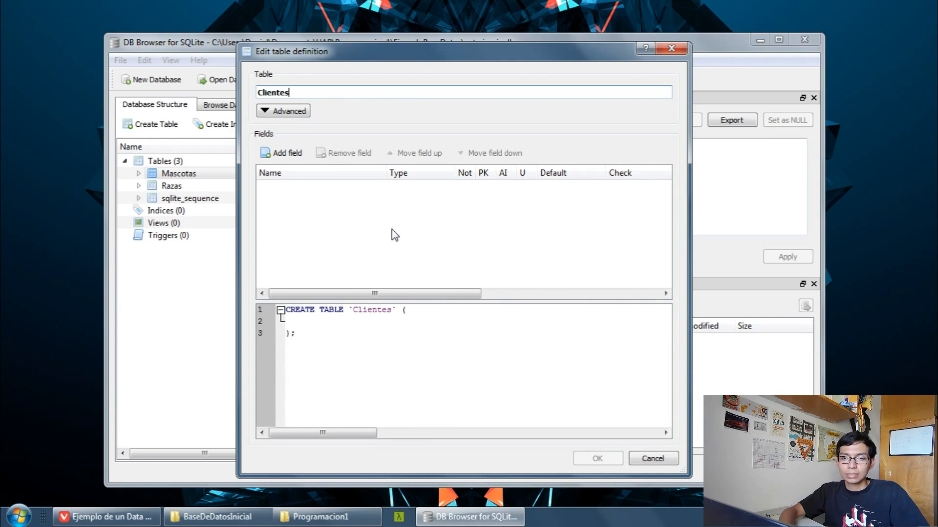
click(282, 153)
text(id)
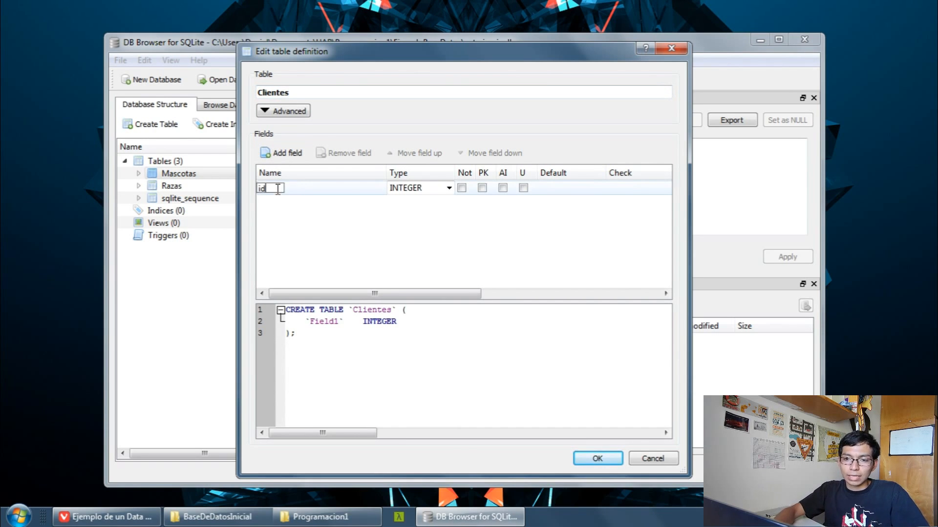
key(Return)
click(461, 187)
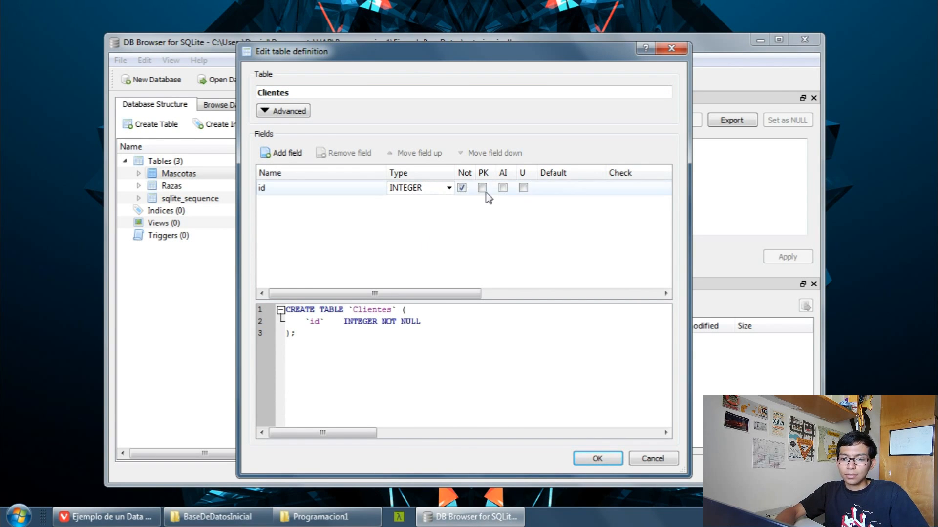
click(482, 188)
click(503, 188)
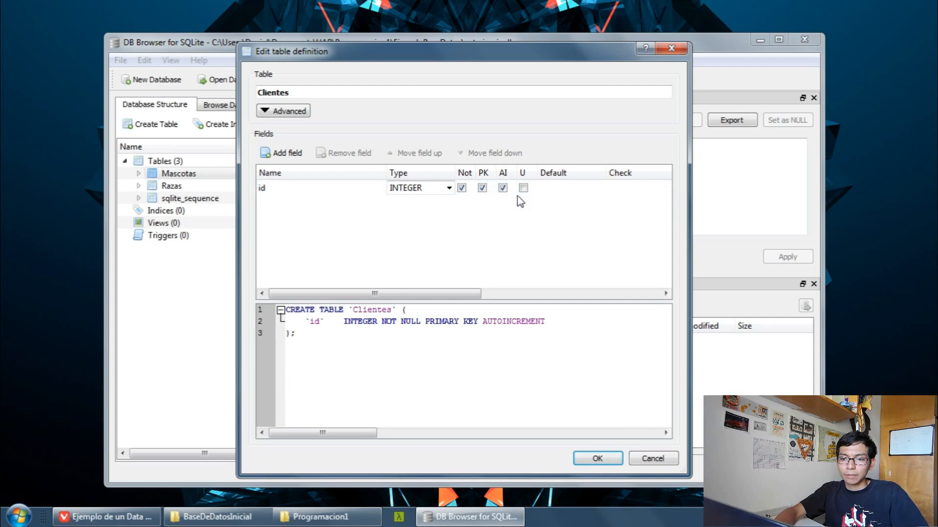
click(523, 188)
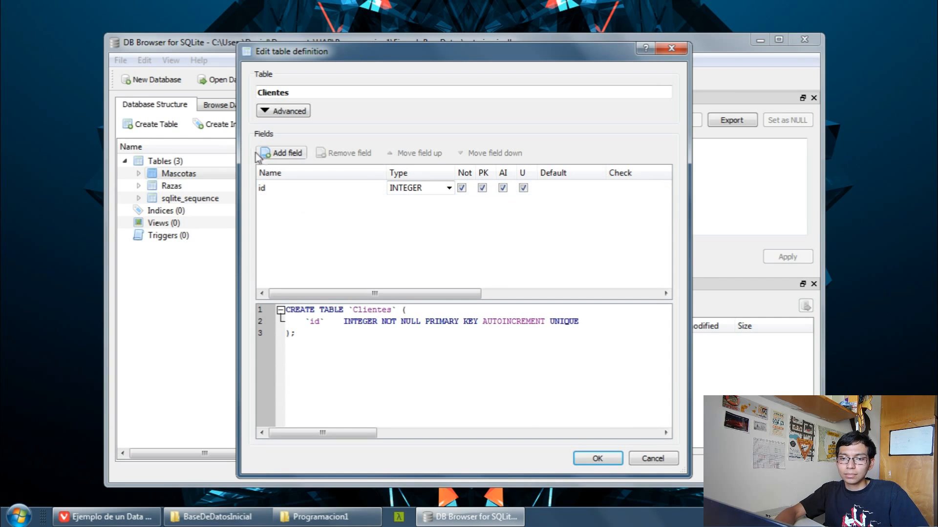
Add a TEXT field named nombre in lowercase to the Clientes table.
click(281, 153)
text(Nombre)
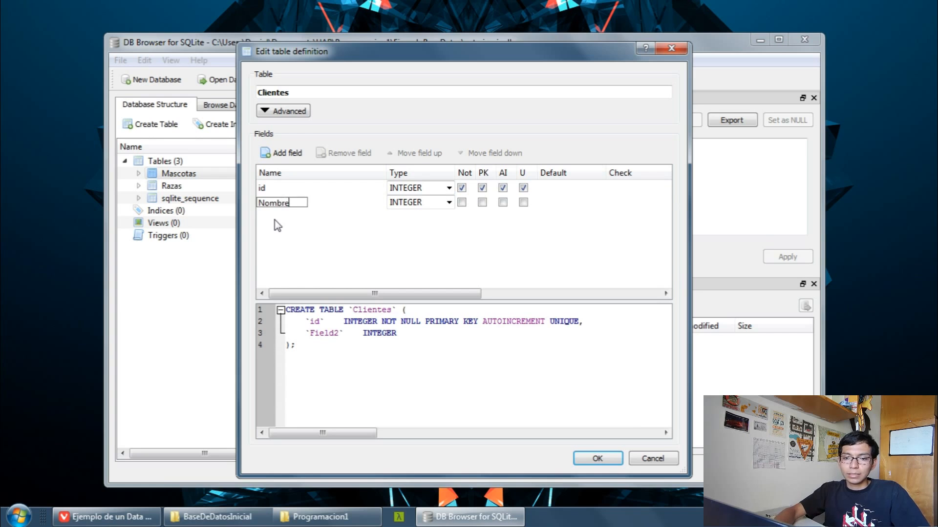
key(Return)
double_click(293, 202)
text(nombre)
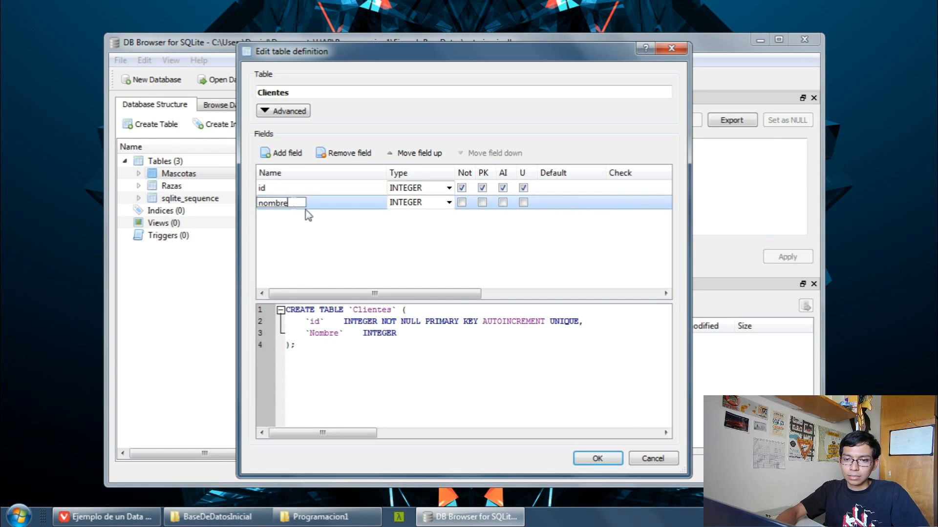
key(Return)
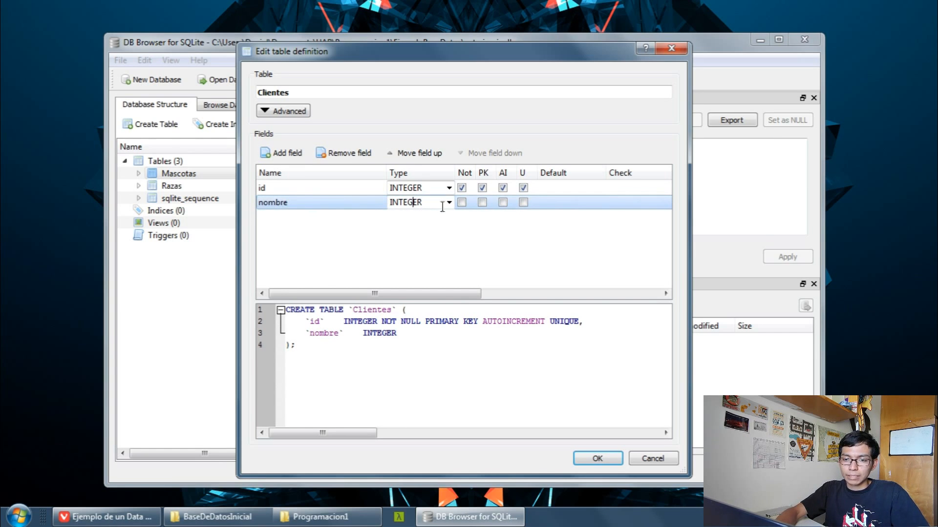
click(448, 202)
click(416, 224)
Add a TEXT field named apellido to the Clientes table.
click(282, 153)
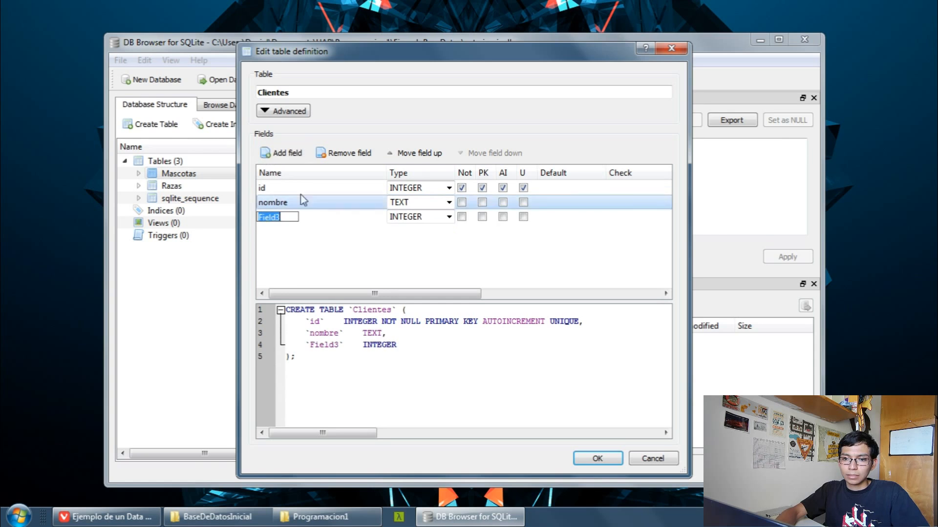
text(apellid)
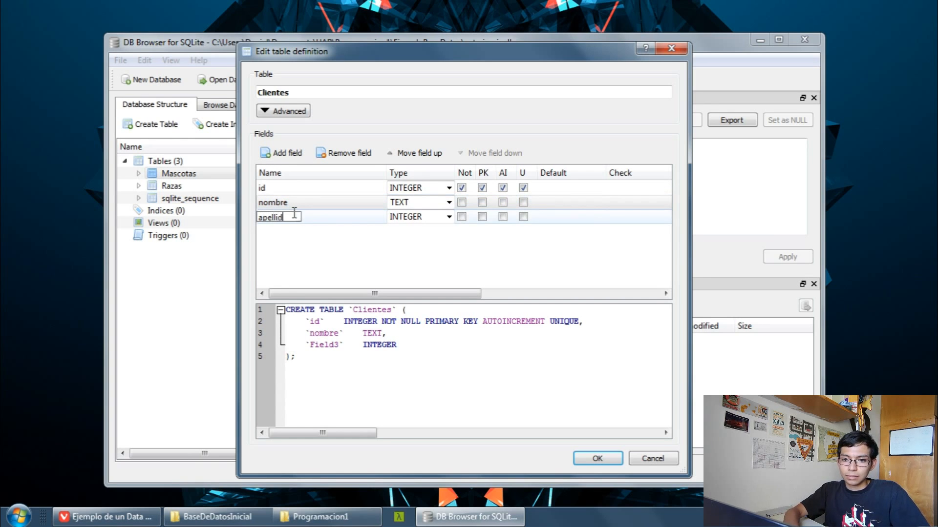
text(o)
click(448, 217)
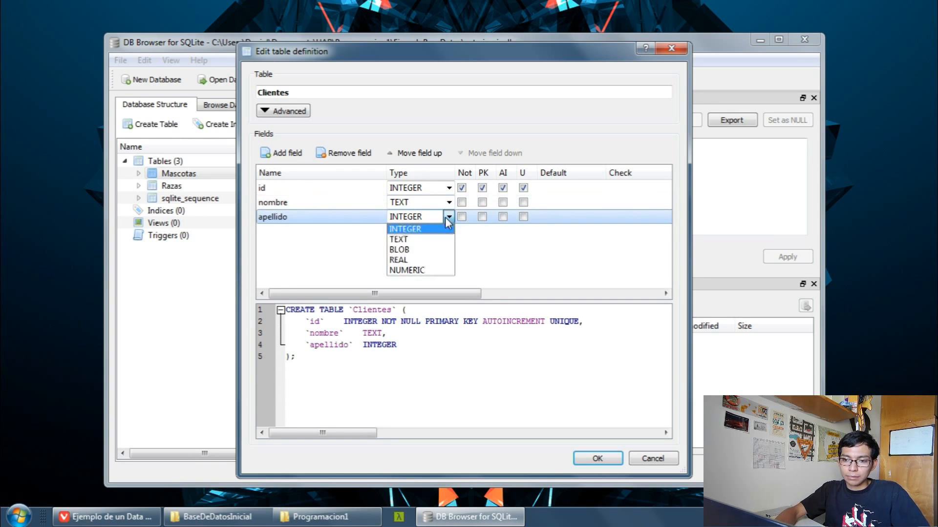
click(410, 240)
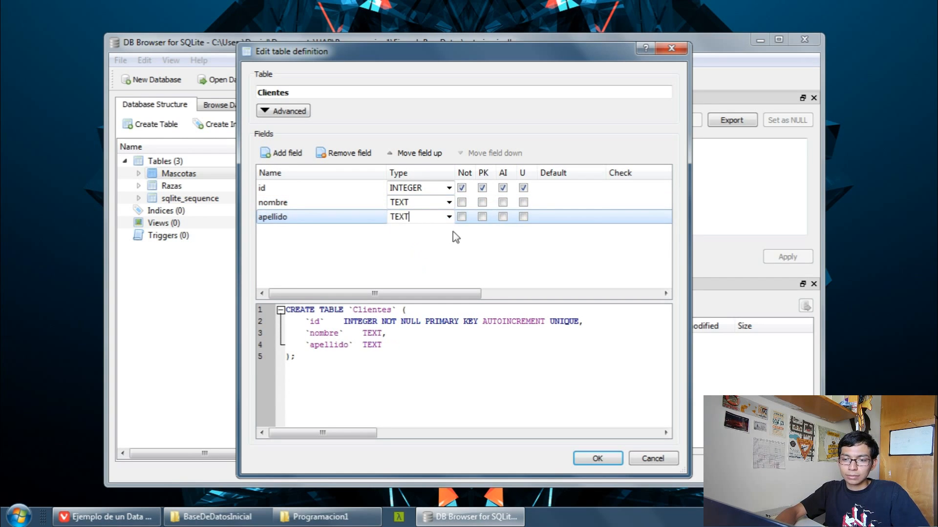
click(281, 202)
click(278, 190)
click(278, 214)
click(278, 204)
click(278, 214)
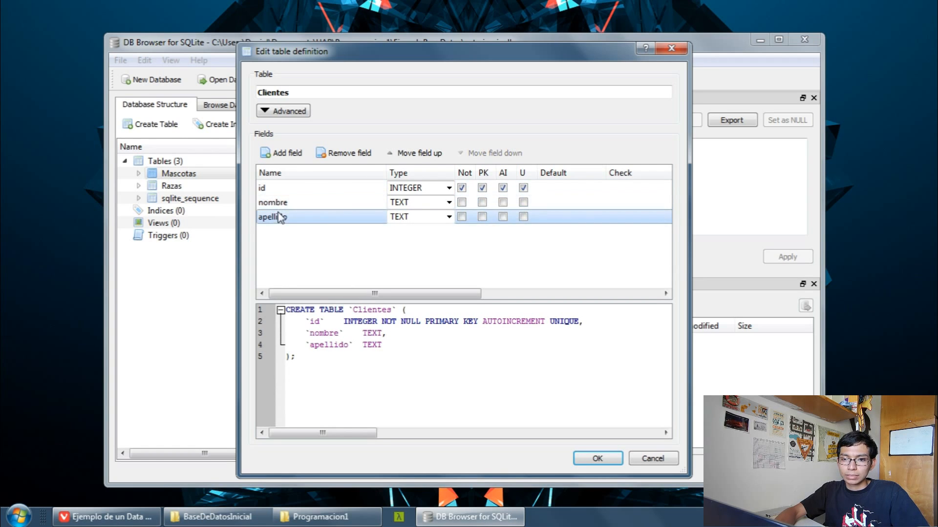
click(281, 202)
Add a field named telefono to the Clientes table with the type TEXT.
click(282, 152)
text(t)
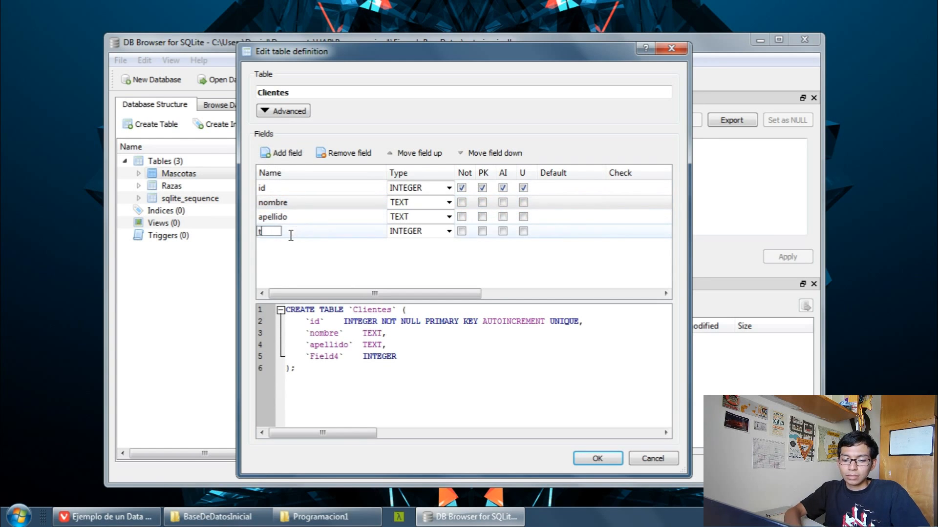
text(elefono)
click(410, 231)
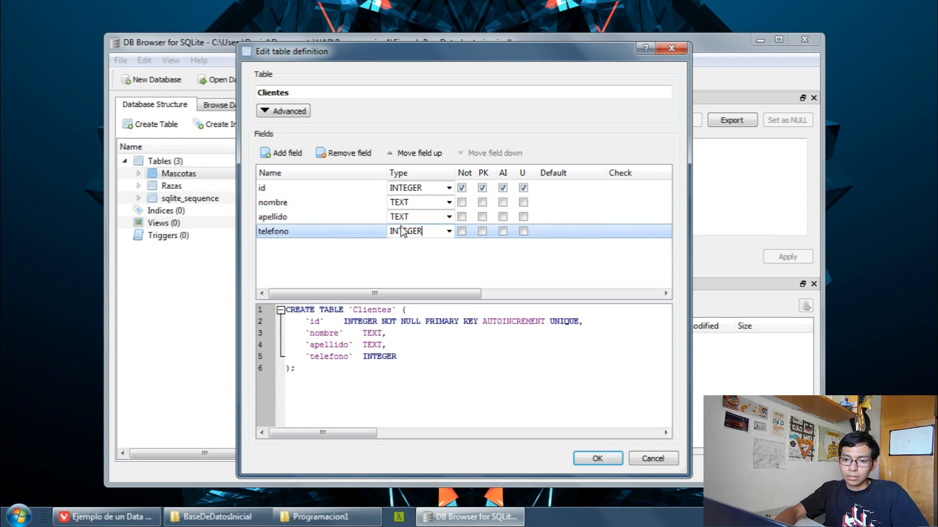
click(449, 231)
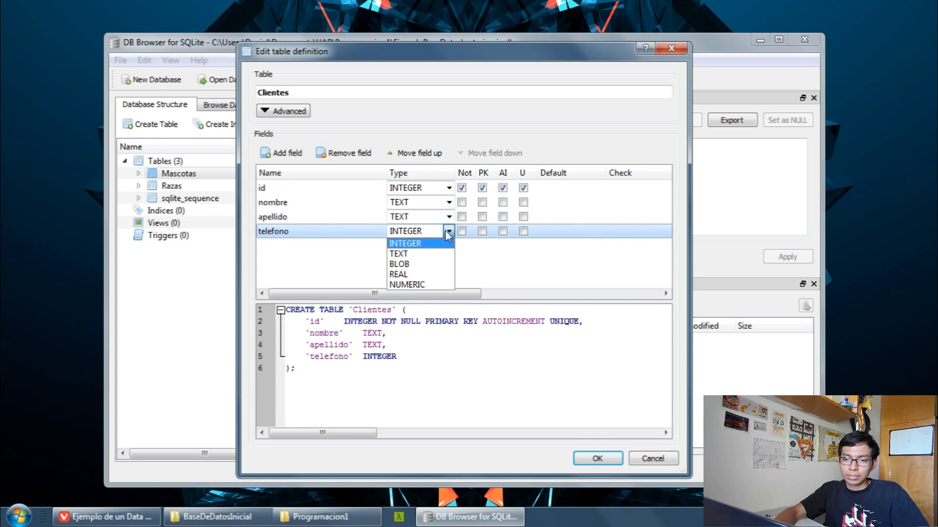
click(405, 254)
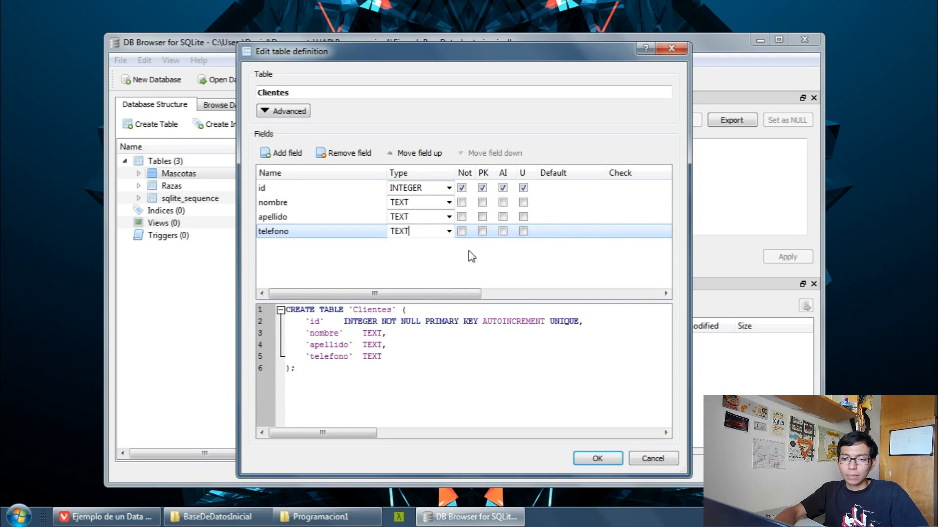
click(413, 217)
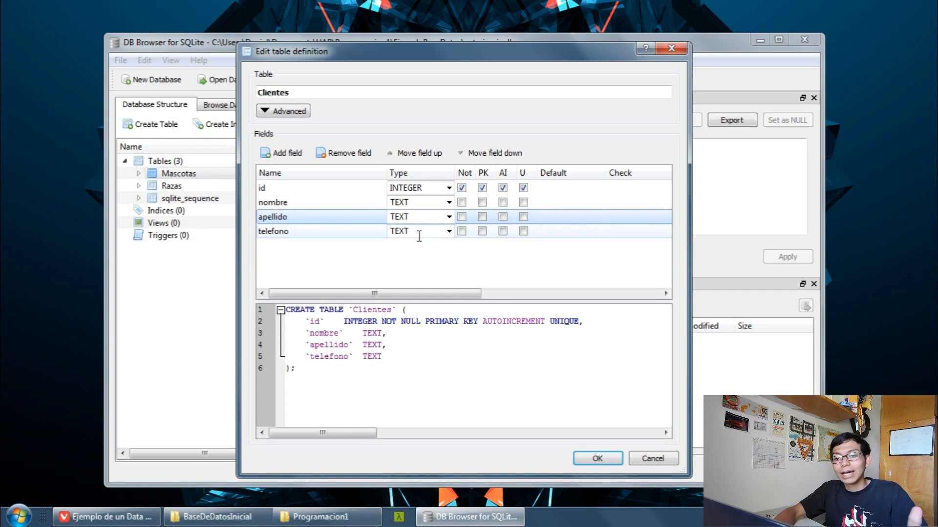
click(409, 217)
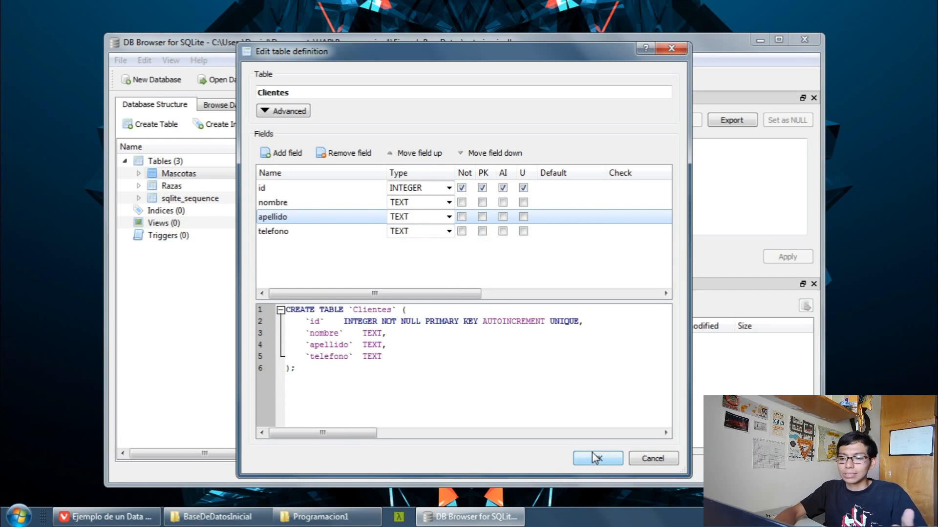
double_click(430, 230)
click(448, 233)
click(425, 231)
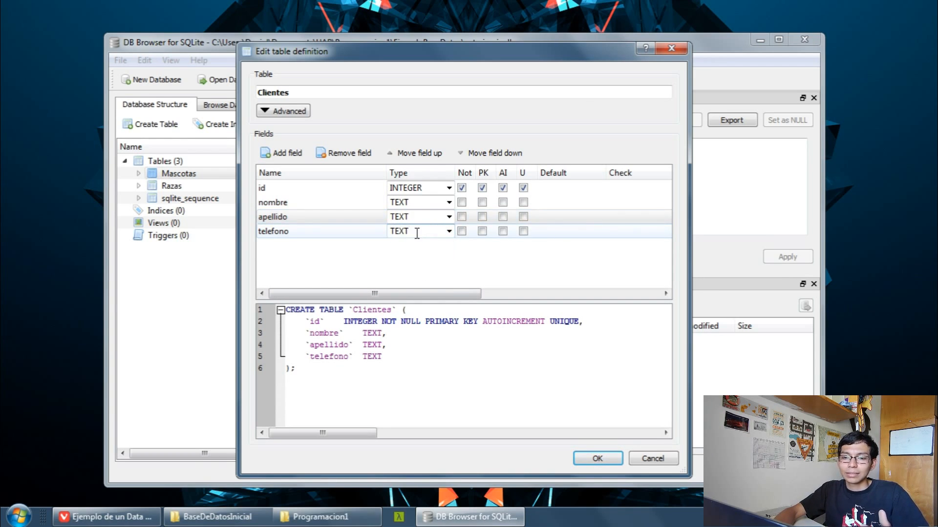
Create the Clientes table and write the changes to the veterinaria database.
click(597, 458)
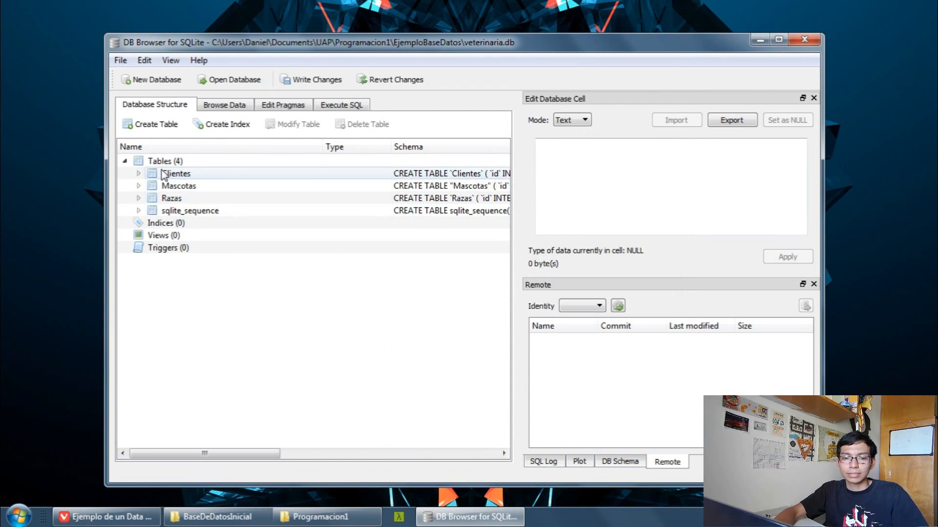
click(302, 83)
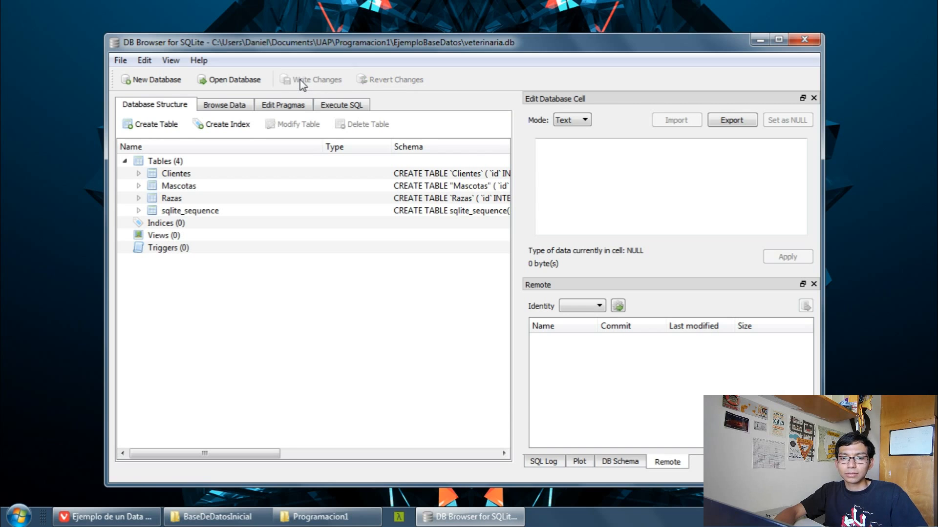
Switch to the Programacion1 folder in Windows Explorer, open EjemploBaseDatos and select the veterinaria.db file.
click(319, 516)
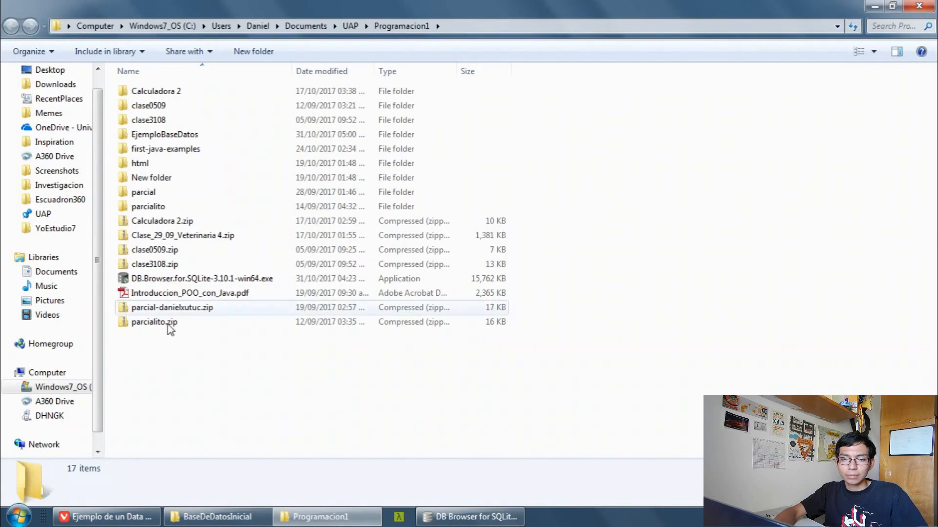
double_click(181, 134)
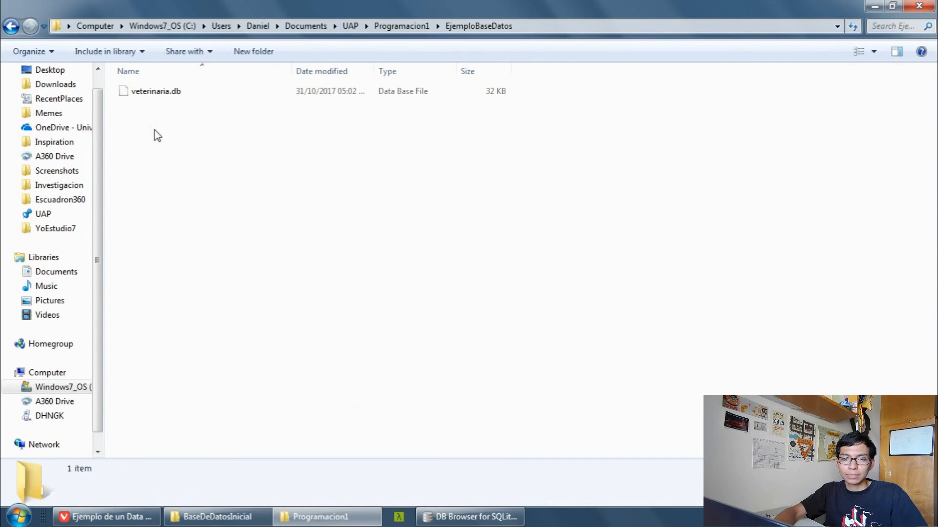
drag(195, 169, 136, 92)
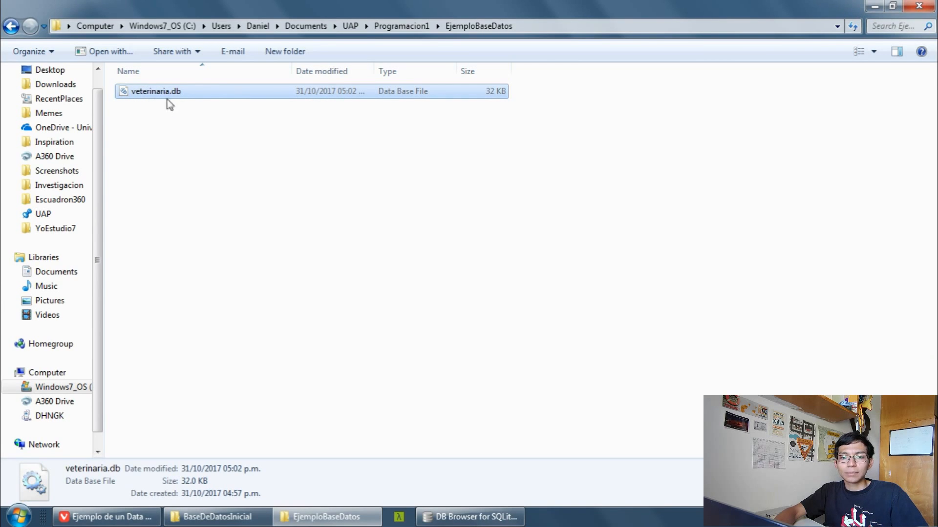
Close DB Browser for SQLite and rename the veterinaria.db file as veterinaria.sqlite.
click(440, 517)
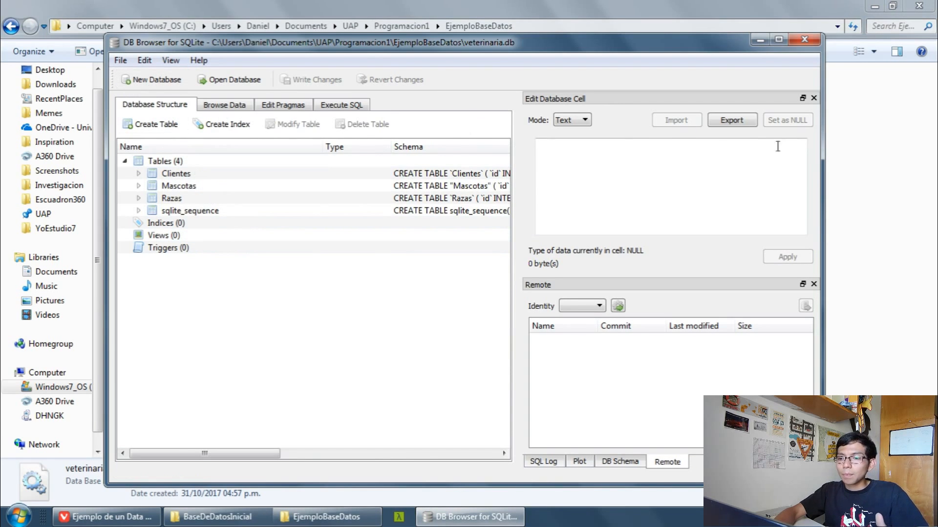
click(804, 42)
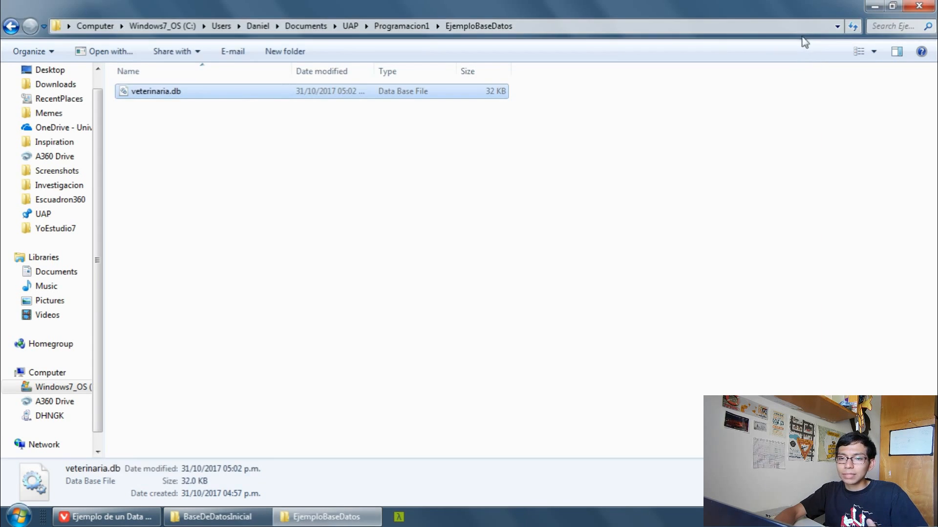
click(226, 239)
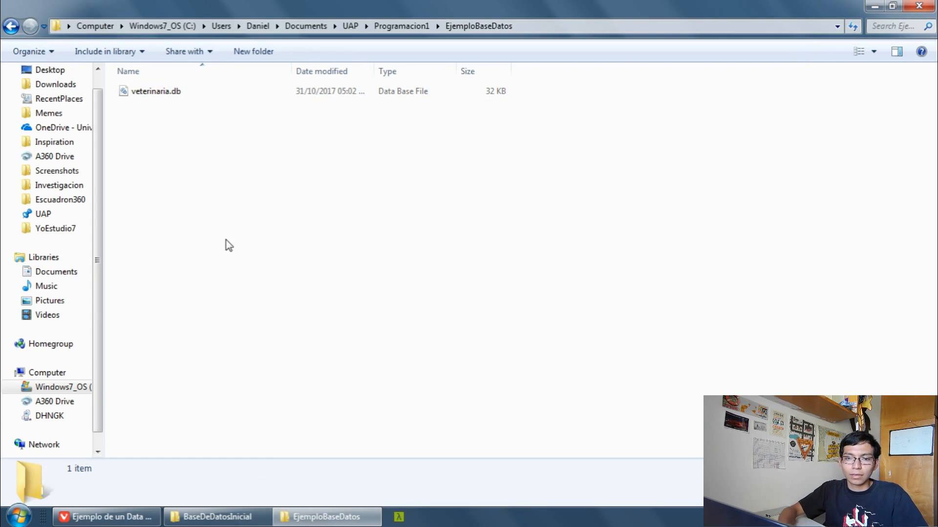
click(173, 93)
click(173, 91)
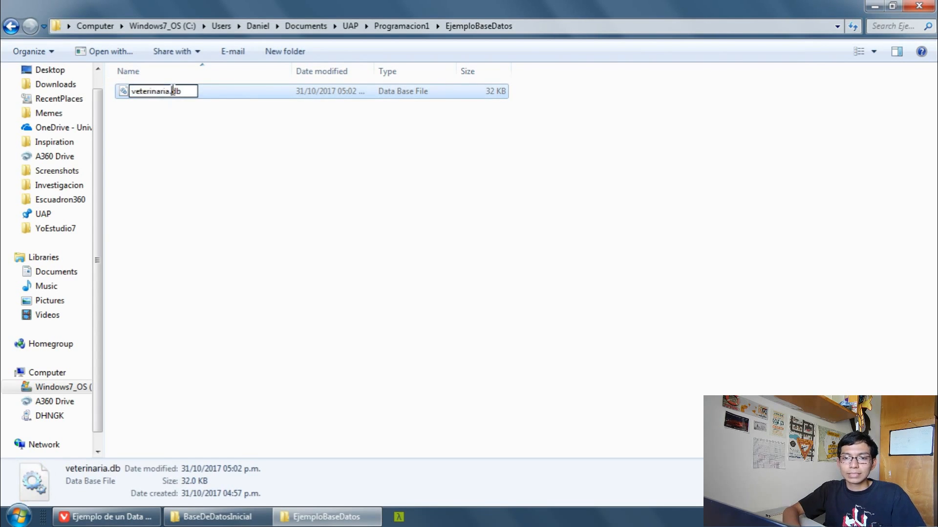
text(sqlite)
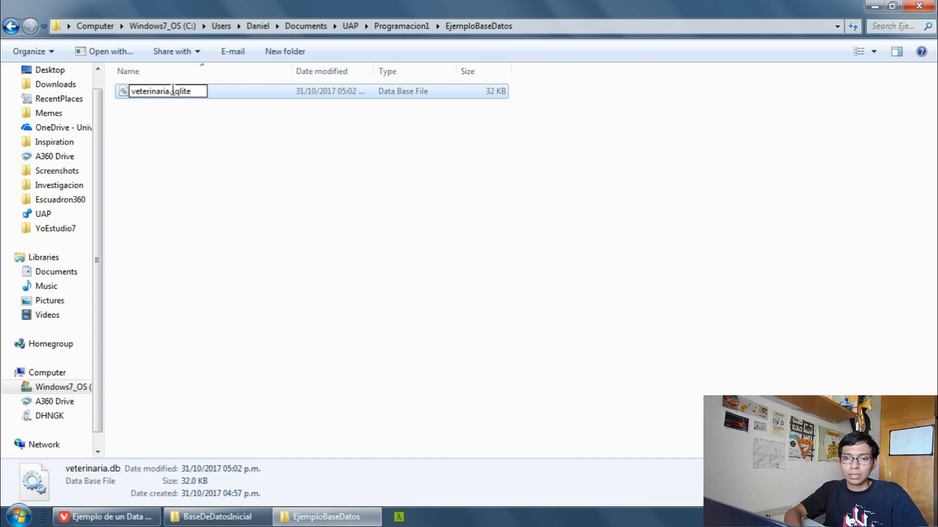
key(Return)
click(197, 163)
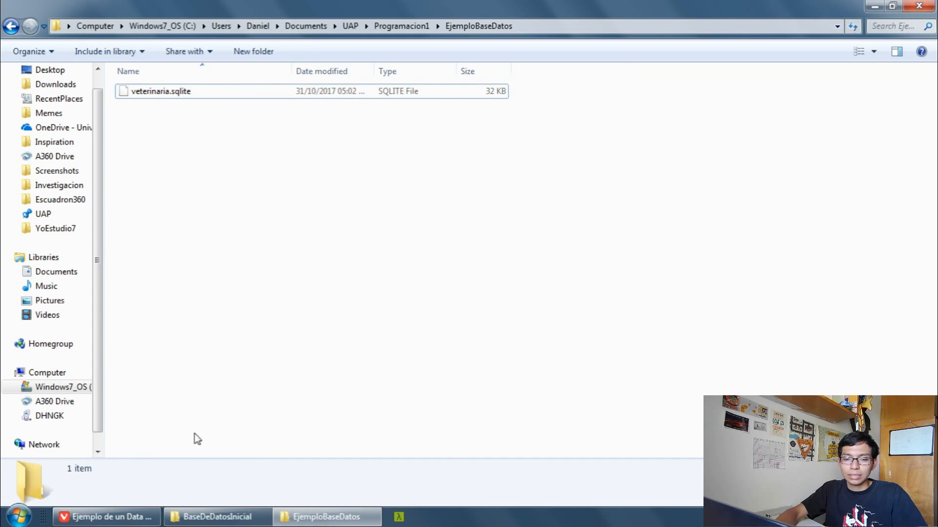
Try to relaunch DB Browser for SQLite.
key(super)
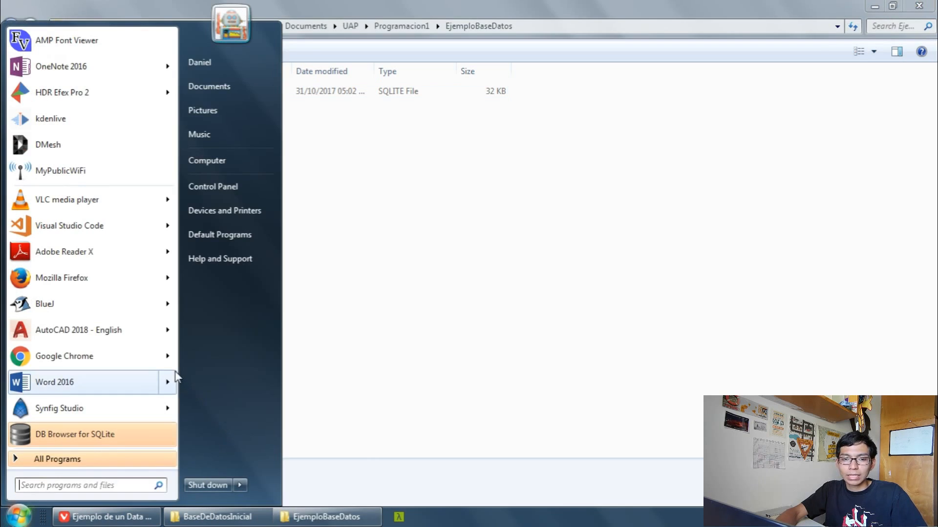
click(114, 430)
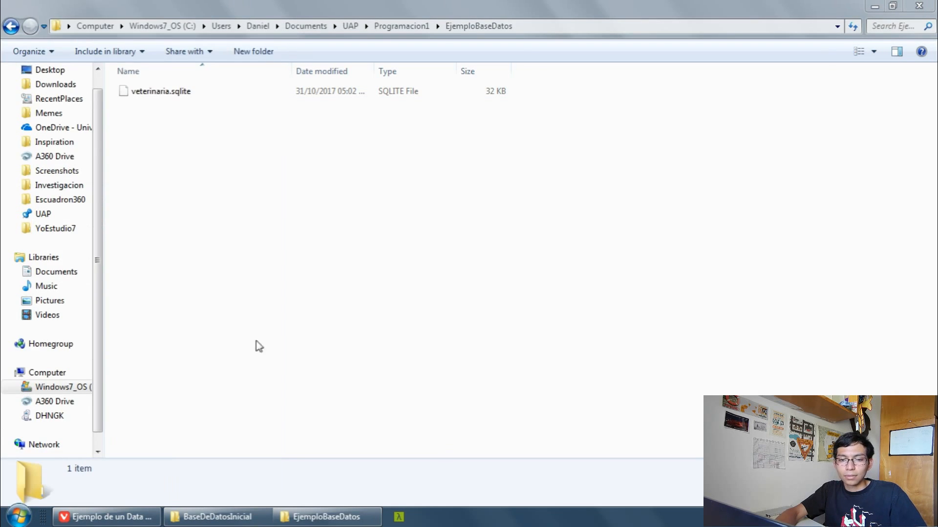
click(596, 282)
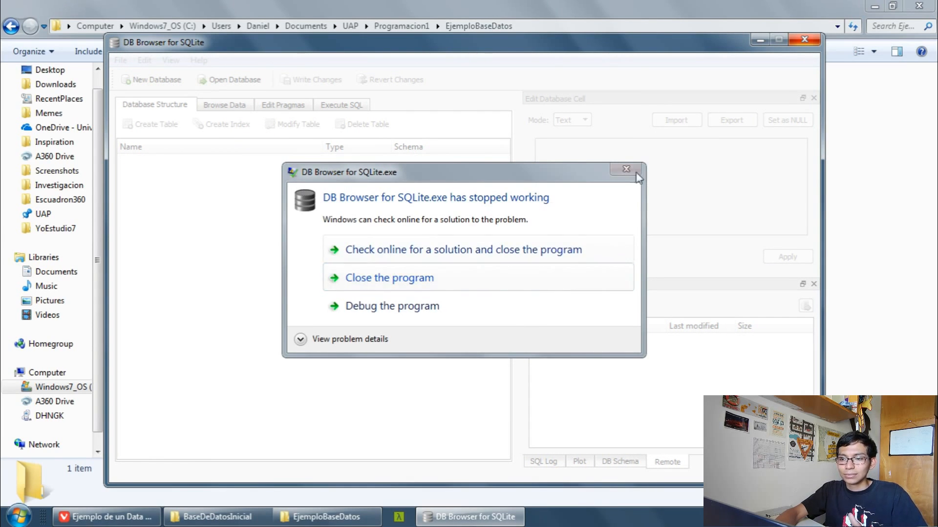
Dismiss the DB Browser for SQLite crash report and disconnect the computer from the WiFiUAP wireless network.
click(635, 168)
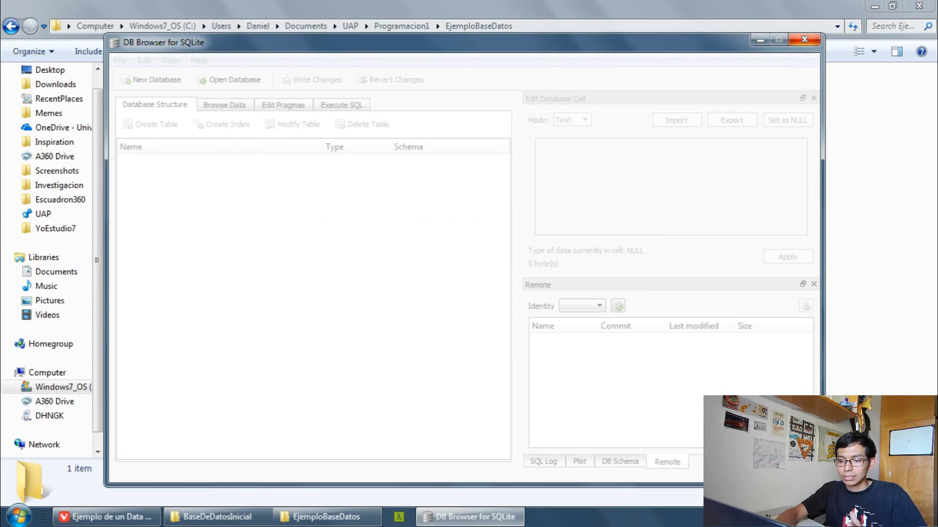
click(828, 516)
click(804, 429)
click(764, 236)
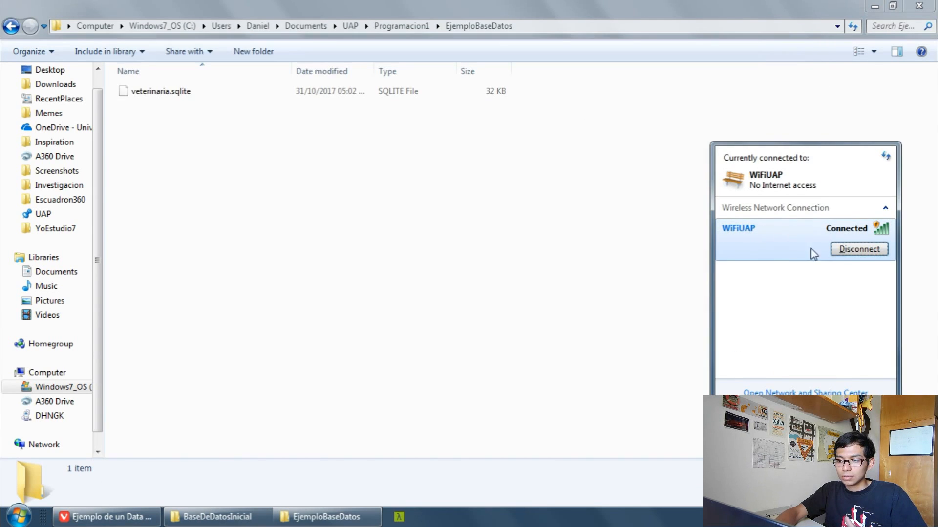
click(843, 254)
click(817, 233)
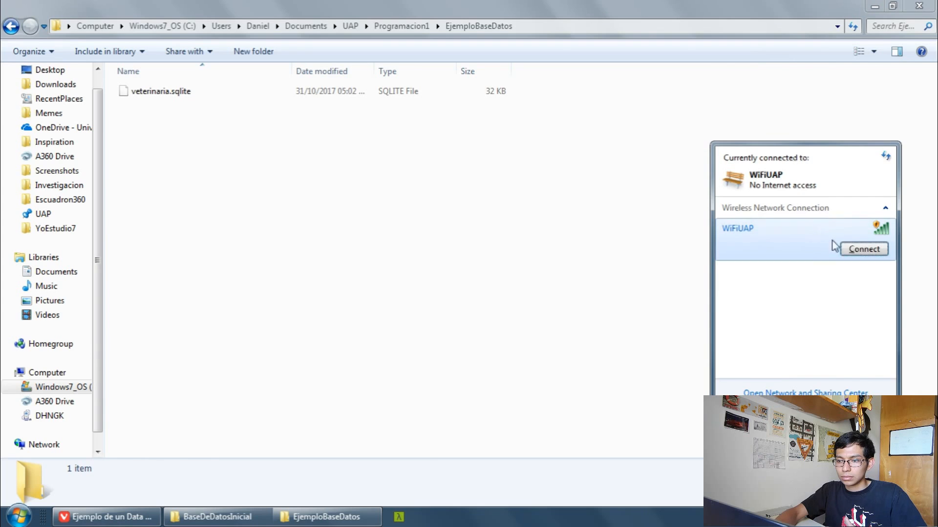
click(856, 251)
Relaunch DB Browser for SQLite and move its window aside to uncover the file list in the EjemploBaseDatos folder.
click(20, 517)
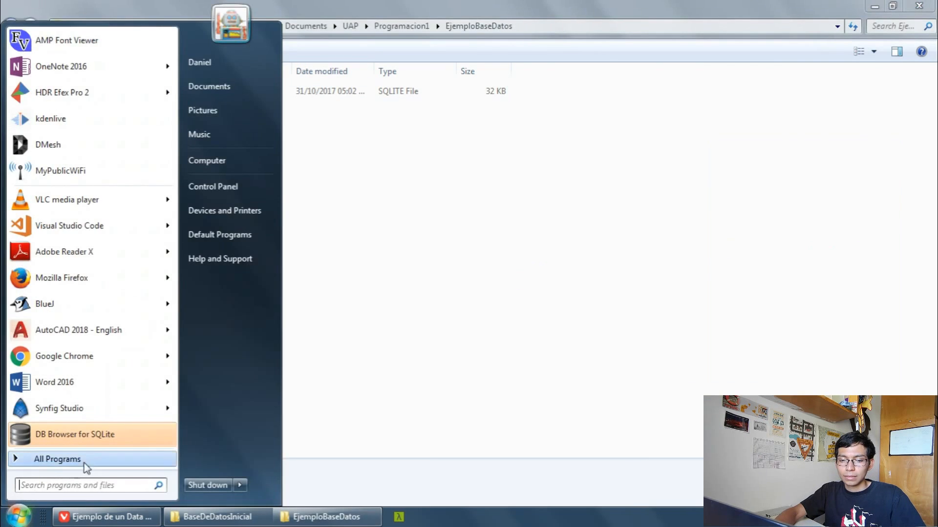
click(89, 438)
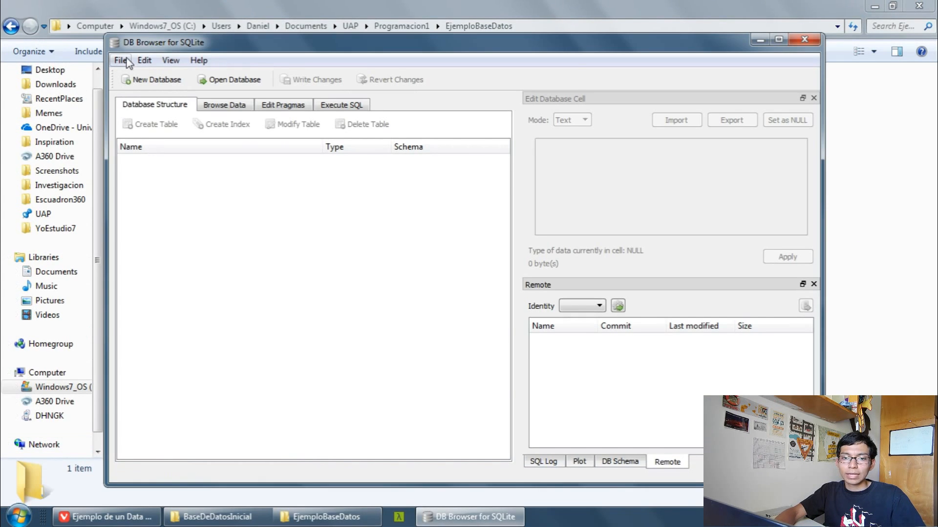
drag(171, 51, 251, 52)
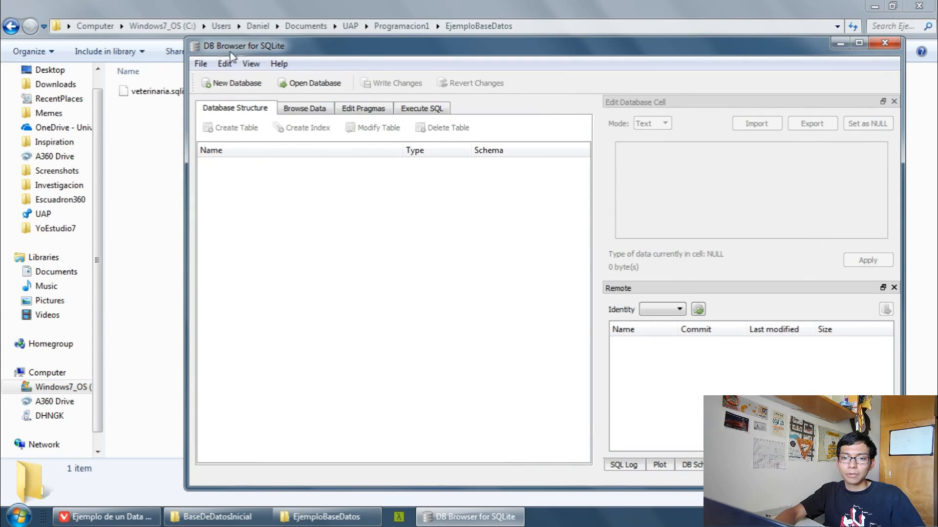
Open the veterinaria.sqlite database from the EjemploBaseDatos folder inside UAP\Programacion1.
click(201, 63)
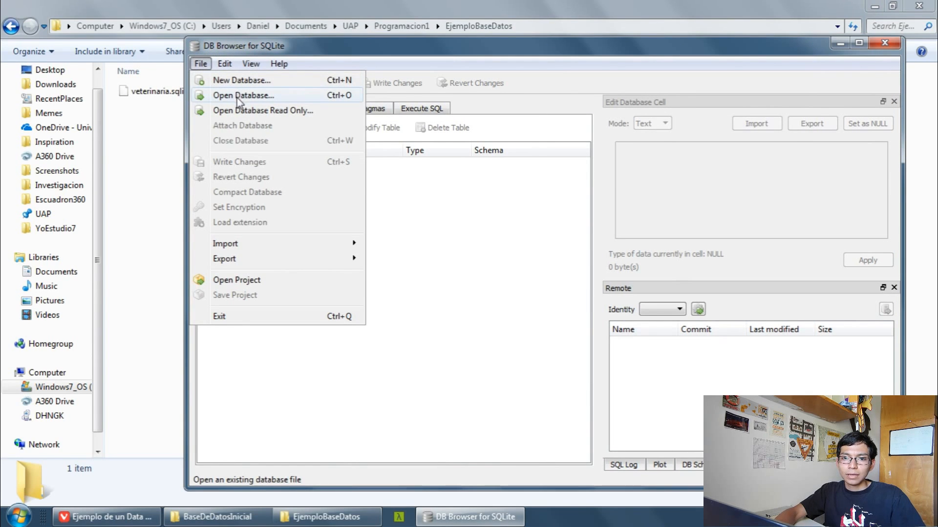
click(237, 96)
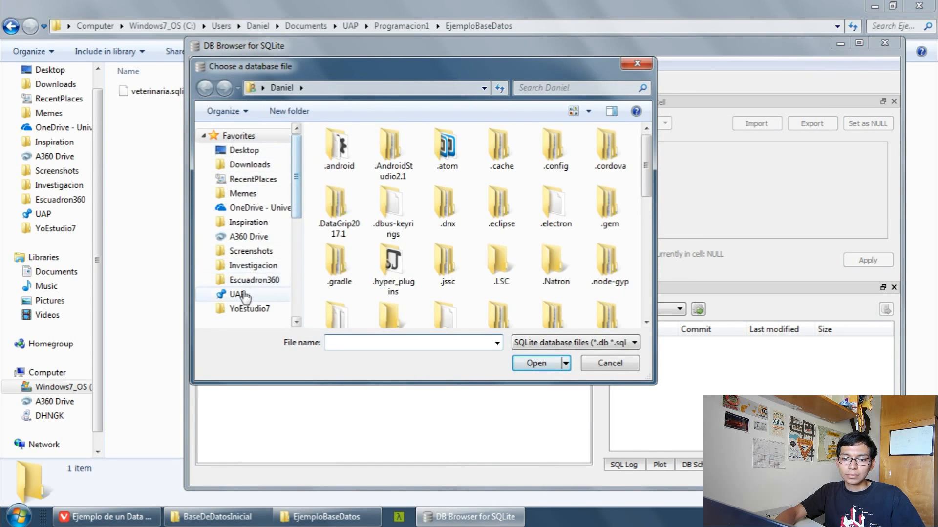
click(239, 295)
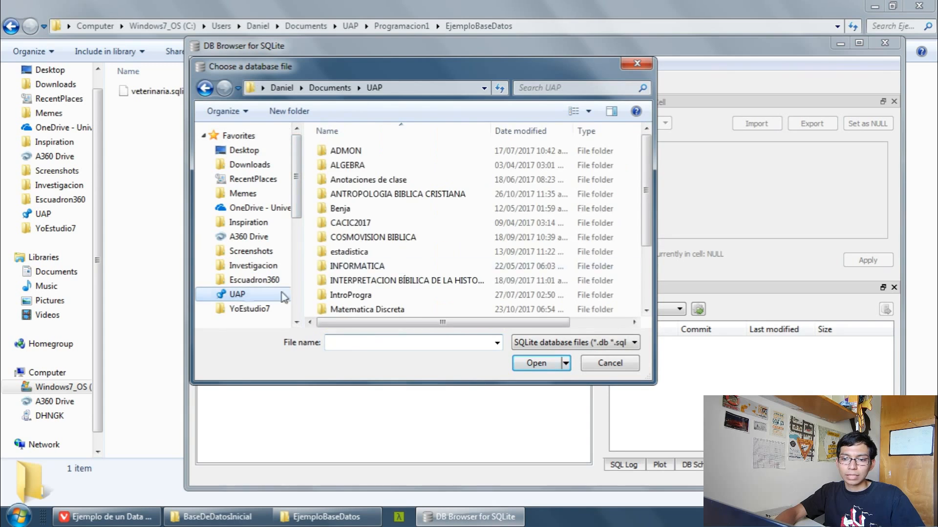
scroll(359, 223, down, 2)
double_click(356, 237)
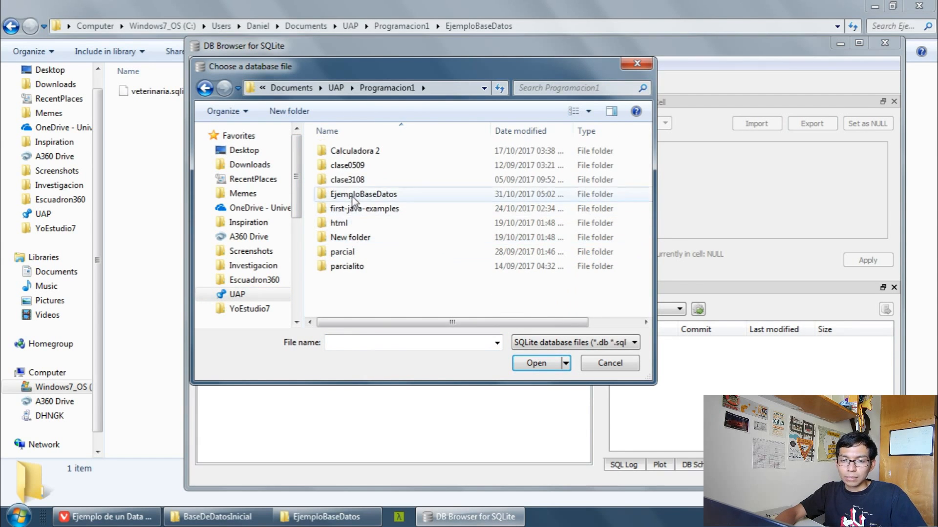
double_click(355, 197)
double_click(345, 151)
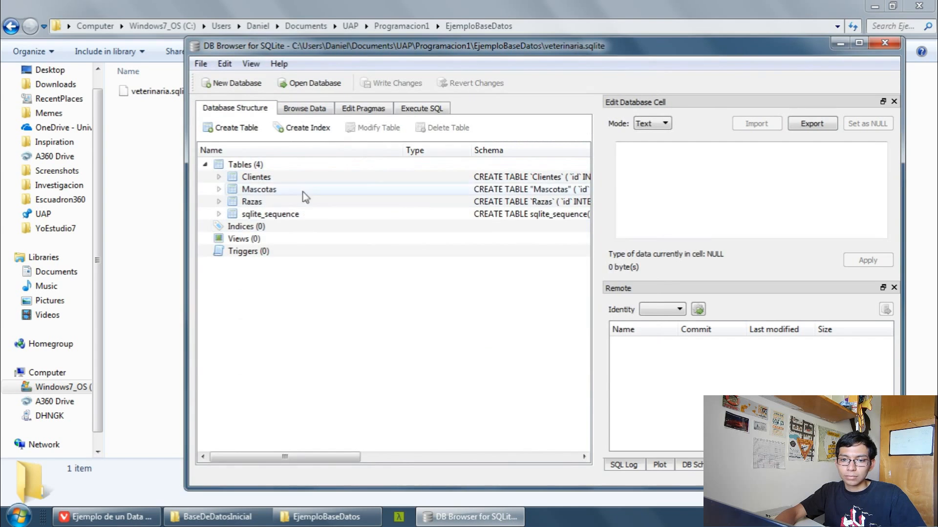